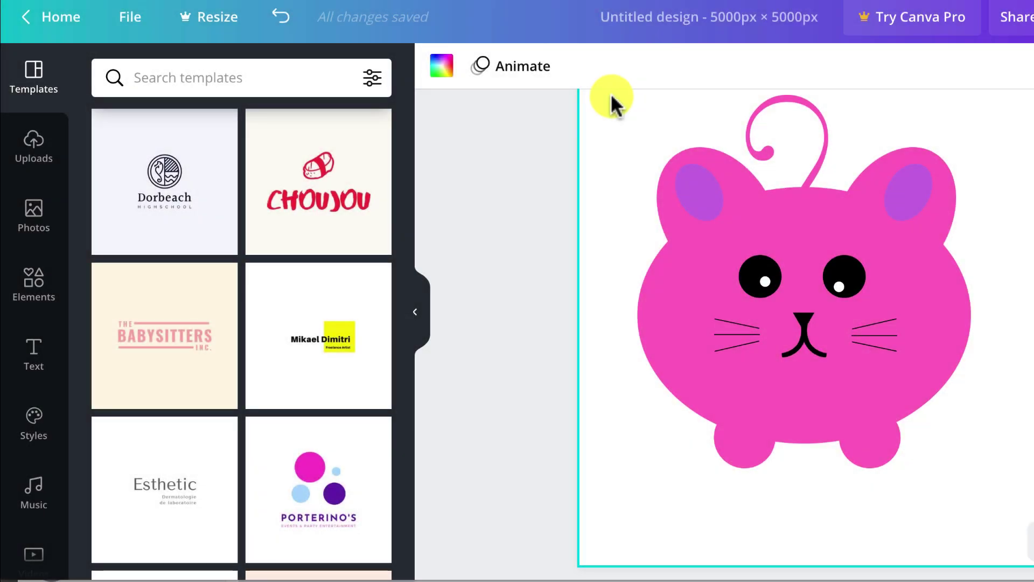
# Step: Select the whole kitty, shrink it, and move it to the page's bottom-left corner
pyautogui.moveTo(611, 93); pyautogui.dragTo(730, 202)
pyautogui.moveTo(722, 167); pyautogui.dragTo(673, 514)
pyautogui.click(730, 435)
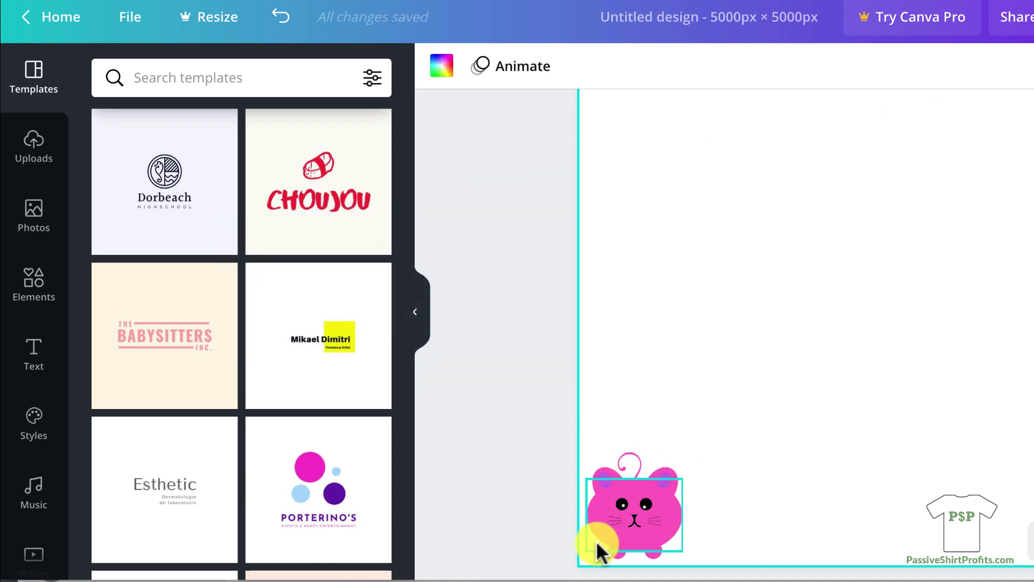
# Step: Search the Elements library for "circle" shapes
pyautogui.click(45, 295)
pyautogui.click(169, 81)
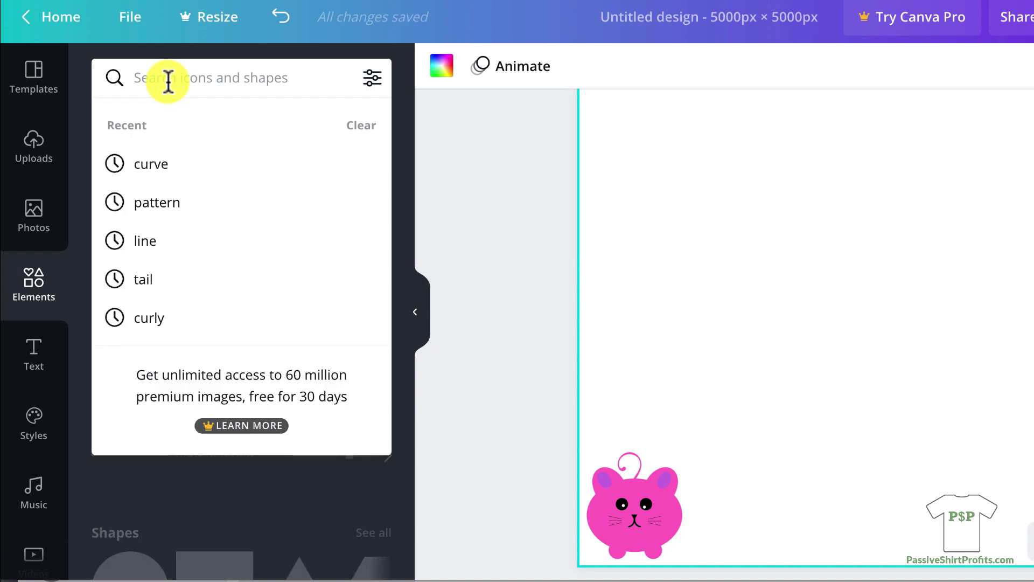
pyautogui.write('circle')
pyautogui.press('Return')
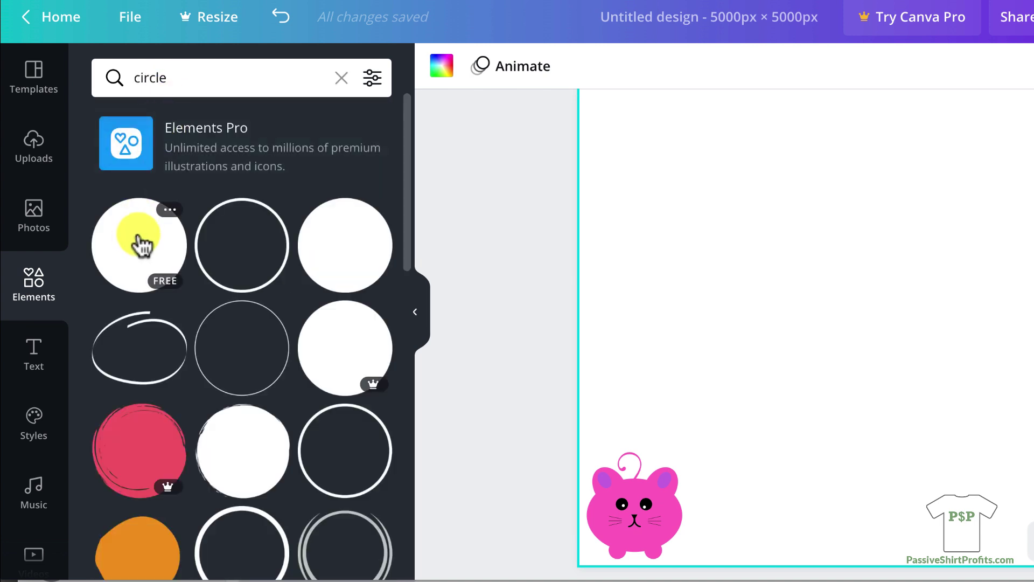
# Step: Add a pink circle and stretch it into a wide oval head
pyautogui.click(142, 243)
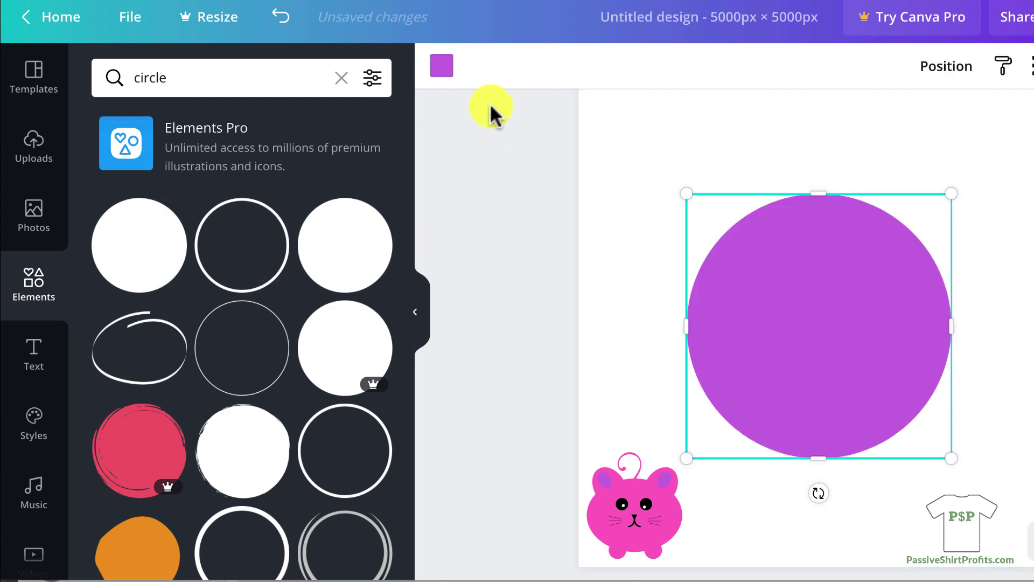
pyautogui.click(443, 66)
pyautogui.click(200, 264)
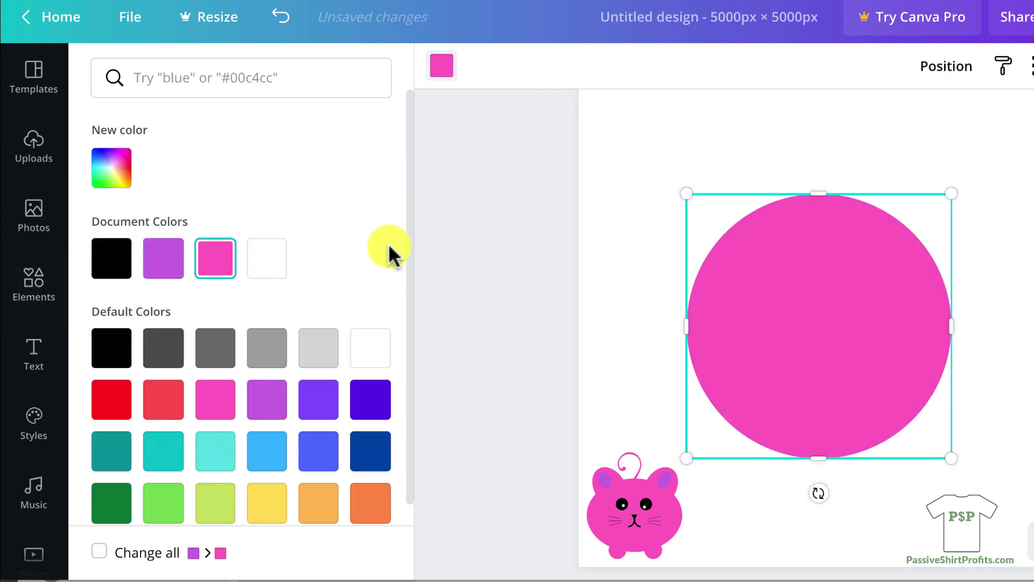
pyautogui.moveTo(950, 323); pyautogui.dragTo(1022, 325)
pyautogui.moveTo(919, 332); pyautogui.dragTo(890, 310)
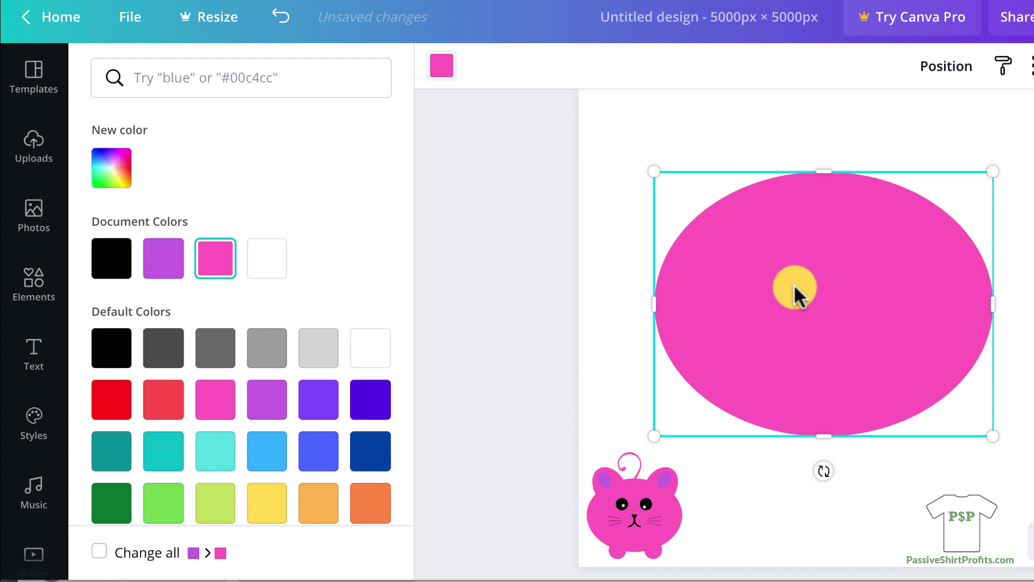
# Step: Shrink a copy of the oval to ear size, tilt it, and place ears on the head's top corners
pyautogui.moveTo(795, 289); pyautogui.dragTo(850, 322)
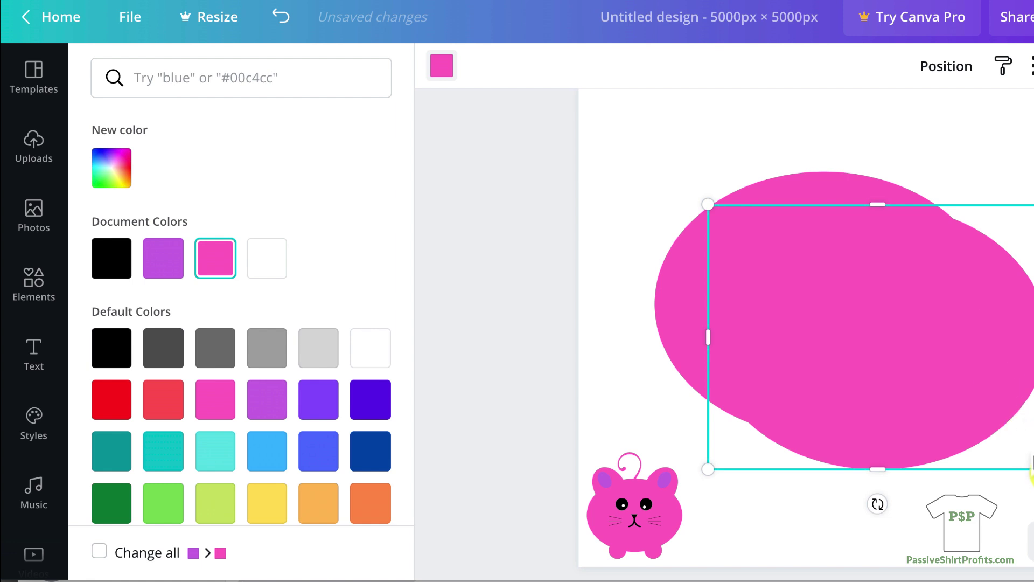
pyautogui.moveTo(1031, 469); pyautogui.dragTo(833, 297)
pyautogui.moveTo(793, 249); pyautogui.dragTo(750, 208)
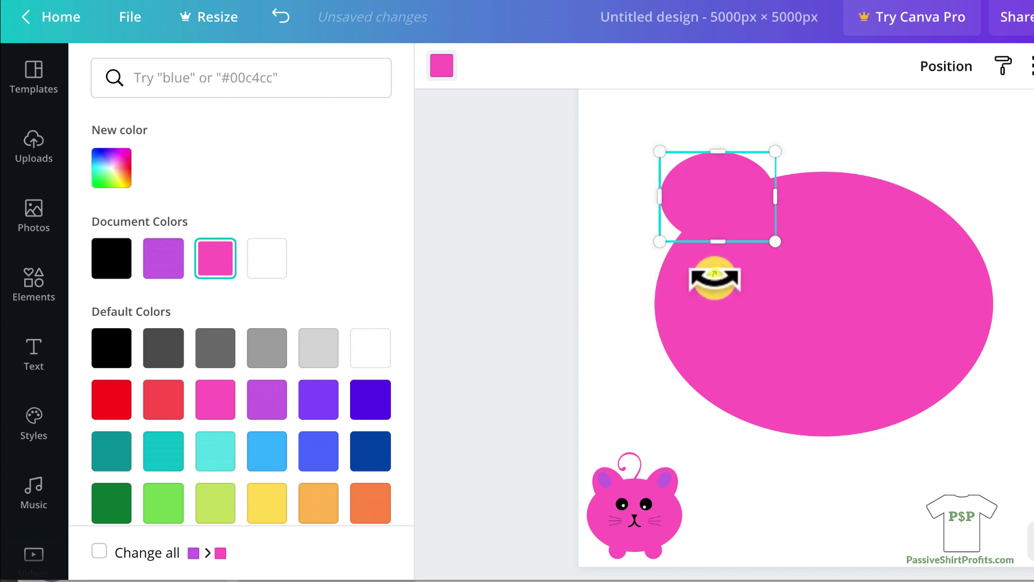
pyautogui.moveTo(714, 277); pyautogui.dragTo(647, 237)
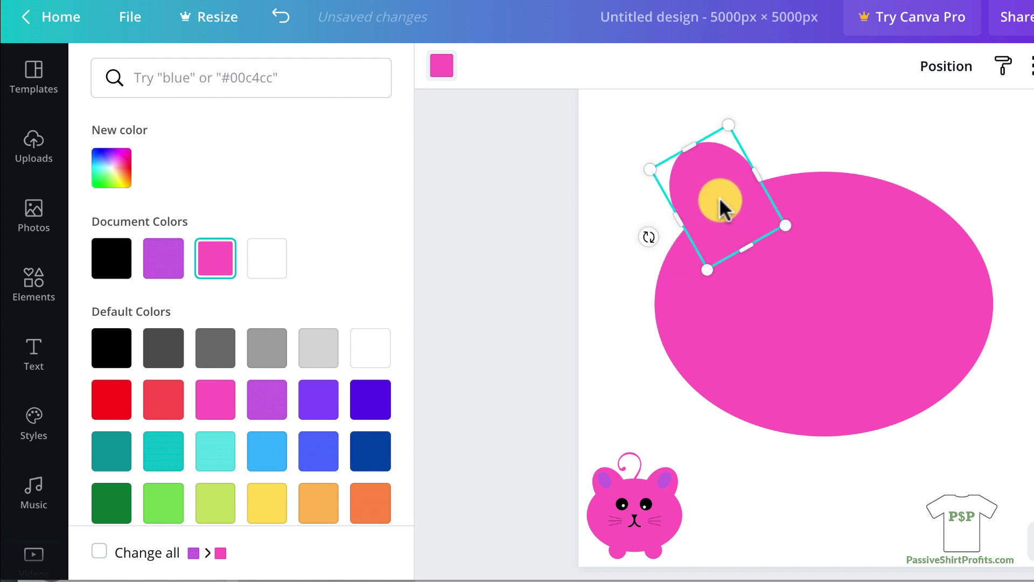
pyautogui.moveTo(721, 208); pyautogui.dragTo(914, 175)
# Step: Reposition both ears and tilt the left ear to a mirrored angle
pyautogui.click(721, 186)
pyautogui.click(935, 178)
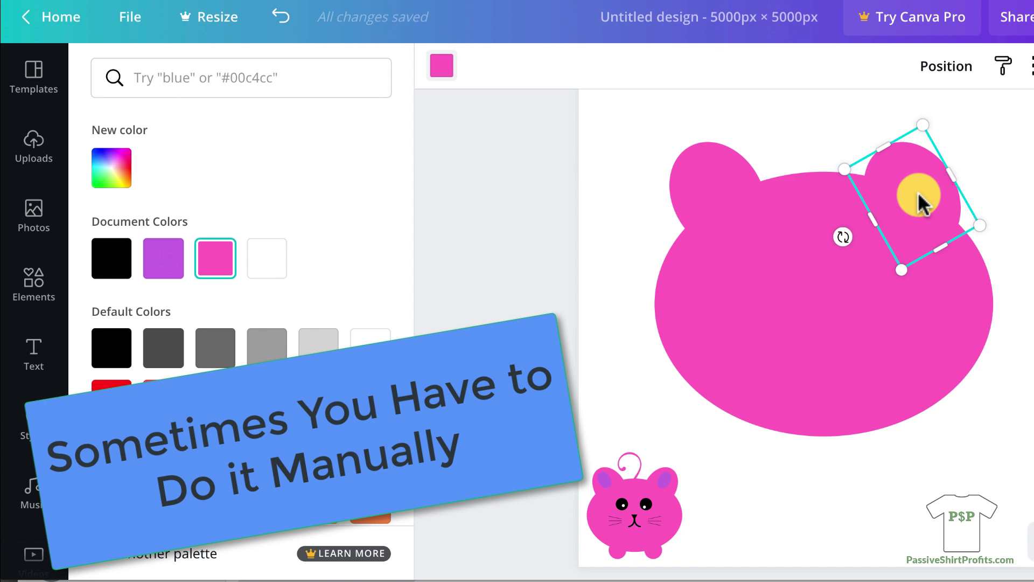
pyautogui.moveTo(927, 198); pyautogui.dragTo(696, 171)
pyautogui.moveTo(644, 232); pyautogui.dragTo(648, 240)
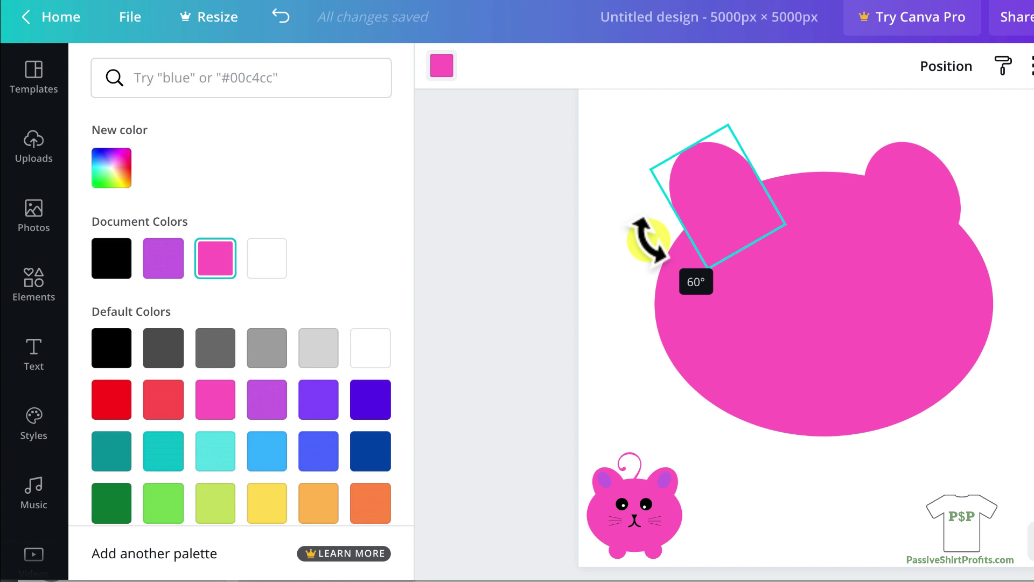
pyautogui.moveTo(647, 240); pyautogui.dragTo(843, 157)
pyautogui.click(924, 196)
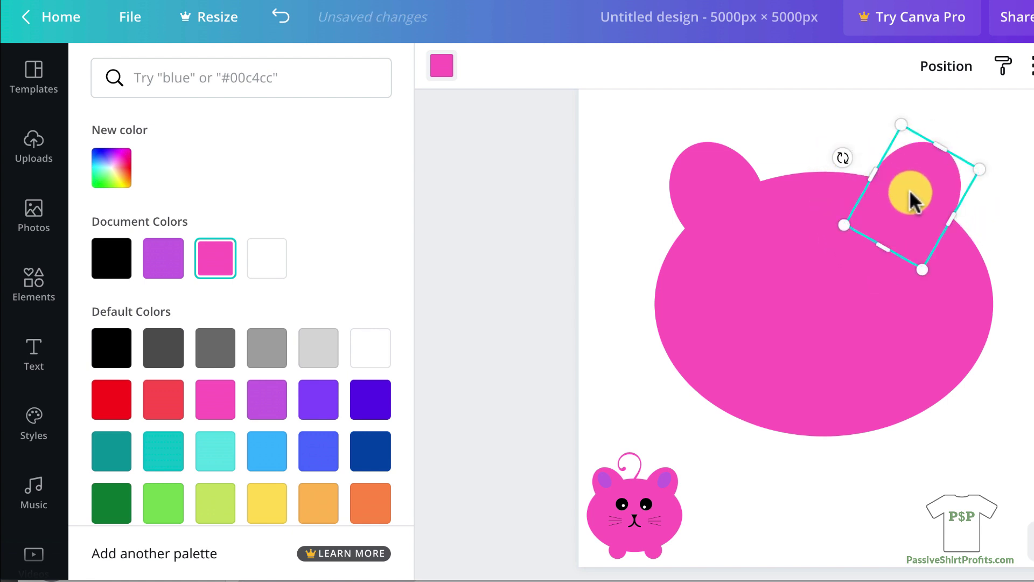
pyautogui.moveTo(914, 199); pyautogui.dragTo(927, 195)
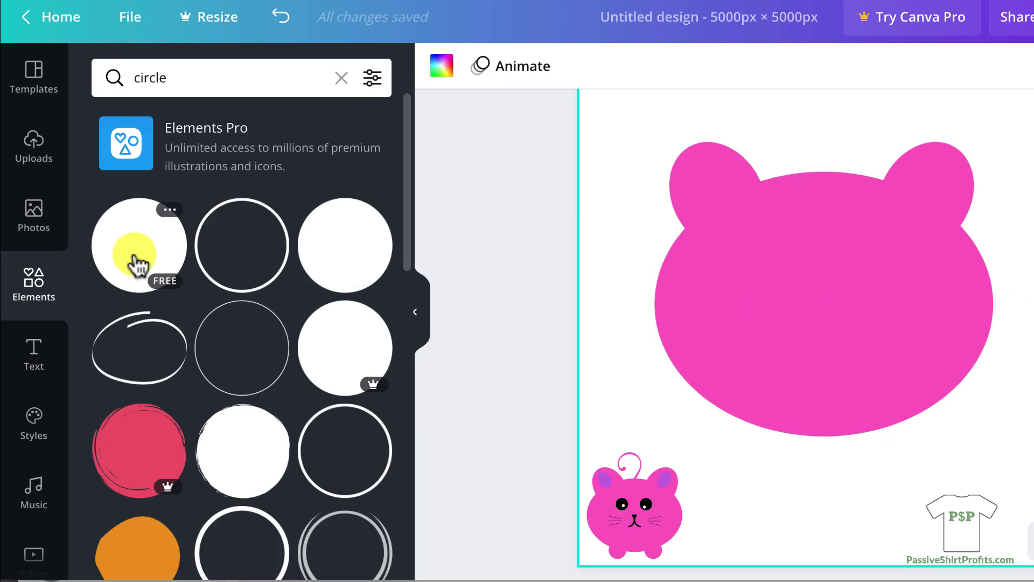
# Step: Add a small pink circle foot at the head's lower left and another at the lower right
pyautogui.click(138, 261)
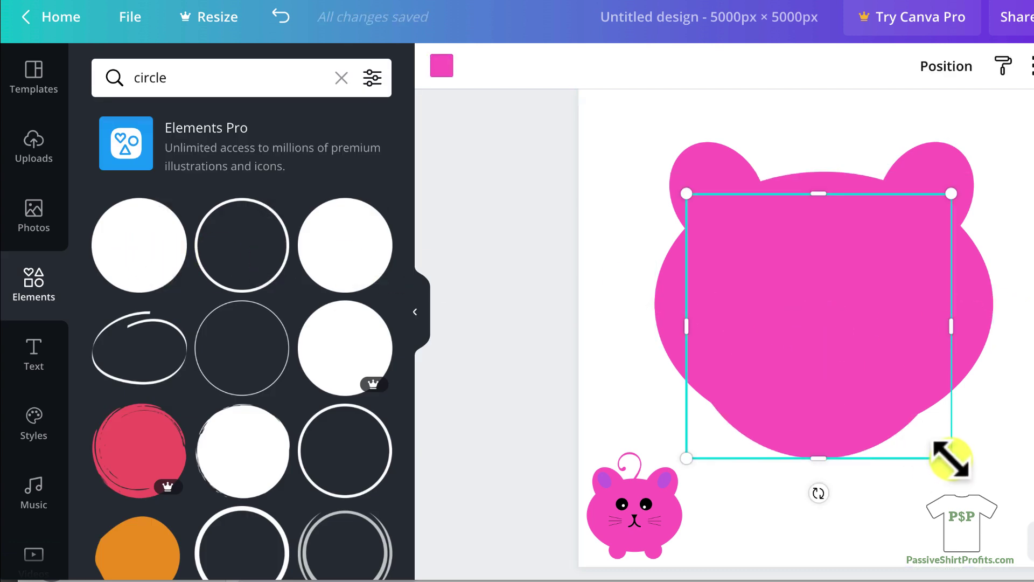
pyautogui.moveTo(950, 458); pyautogui.dragTo(900, 425)
pyautogui.click(997, 436)
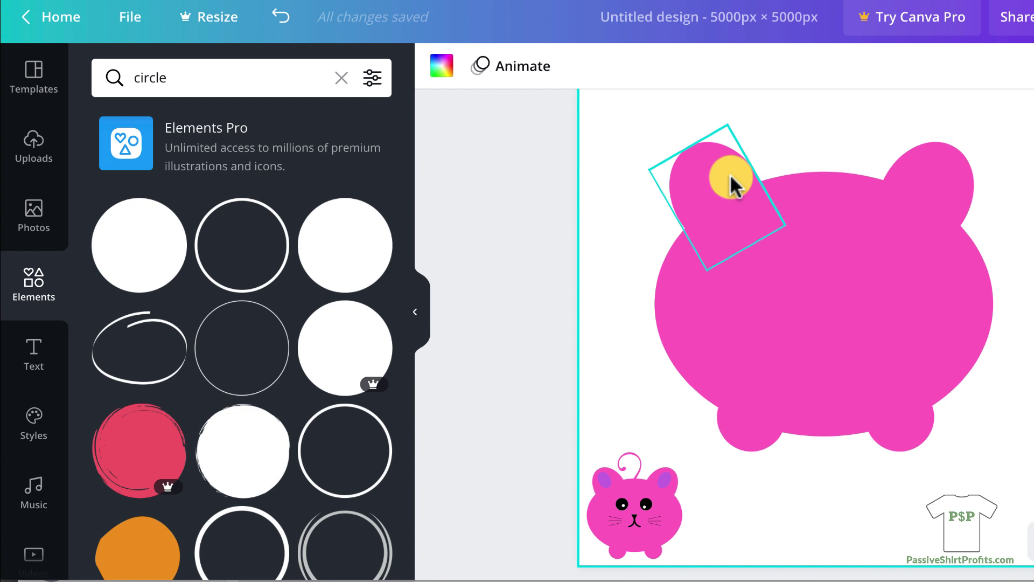
# Step: Make a purple copy of the ear and shrink it to inner-ear size
pyautogui.press('Escape')
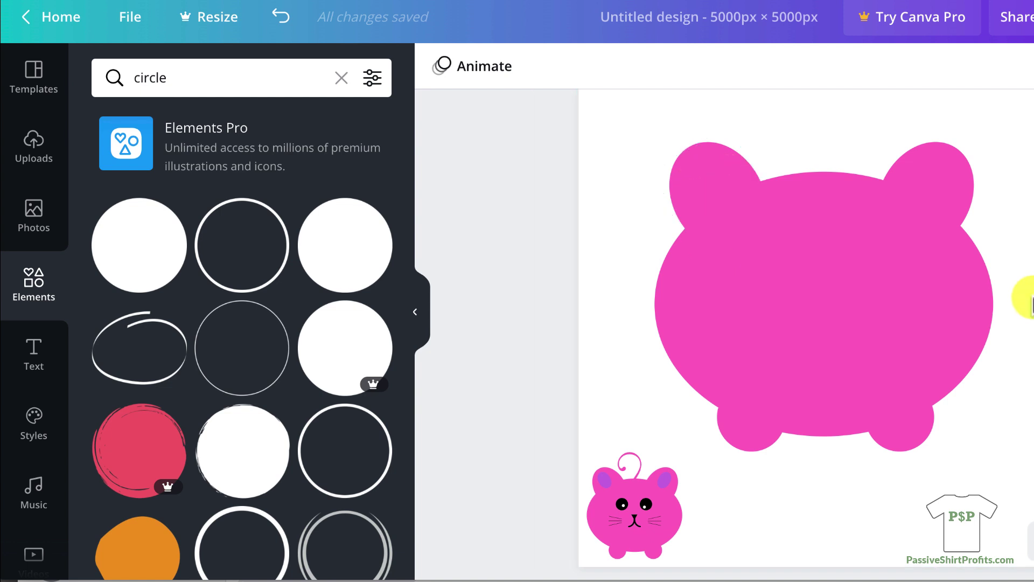
pyautogui.click(712, 186)
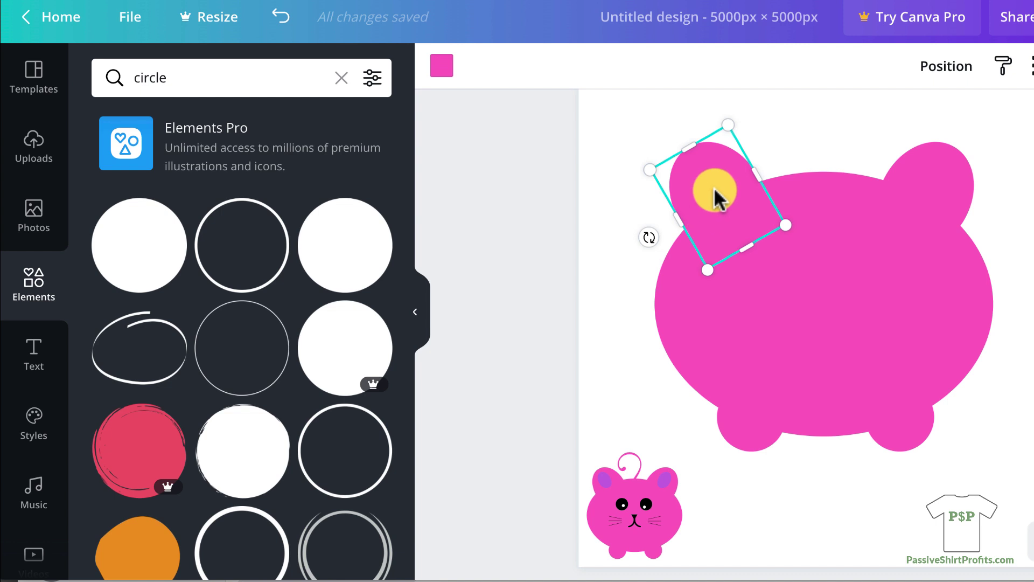
pyautogui.moveTo(716, 198); pyautogui.dragTo(781, 229)
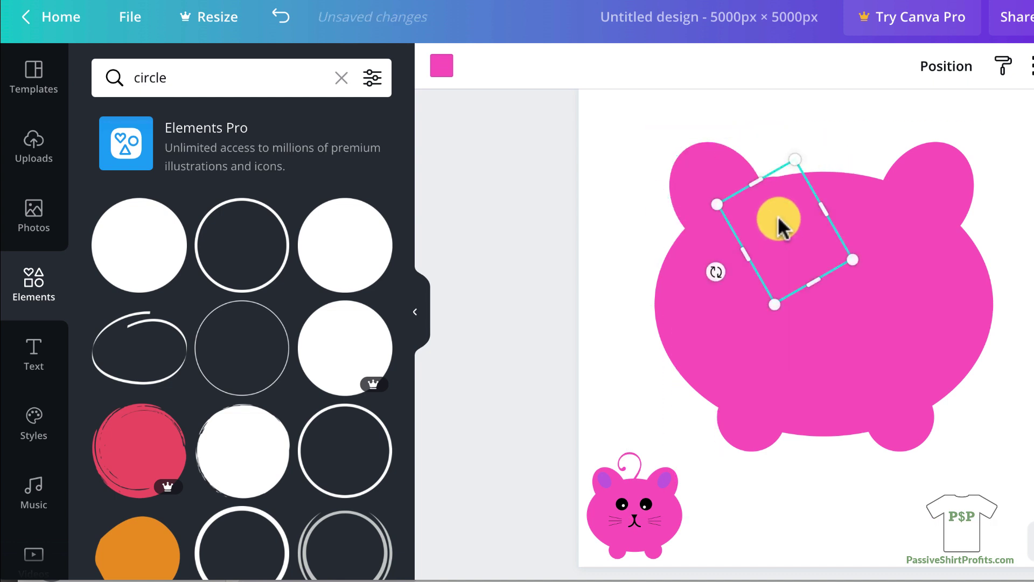
pyautogui.click(447, 73)
pyautogui.click(164, 260)
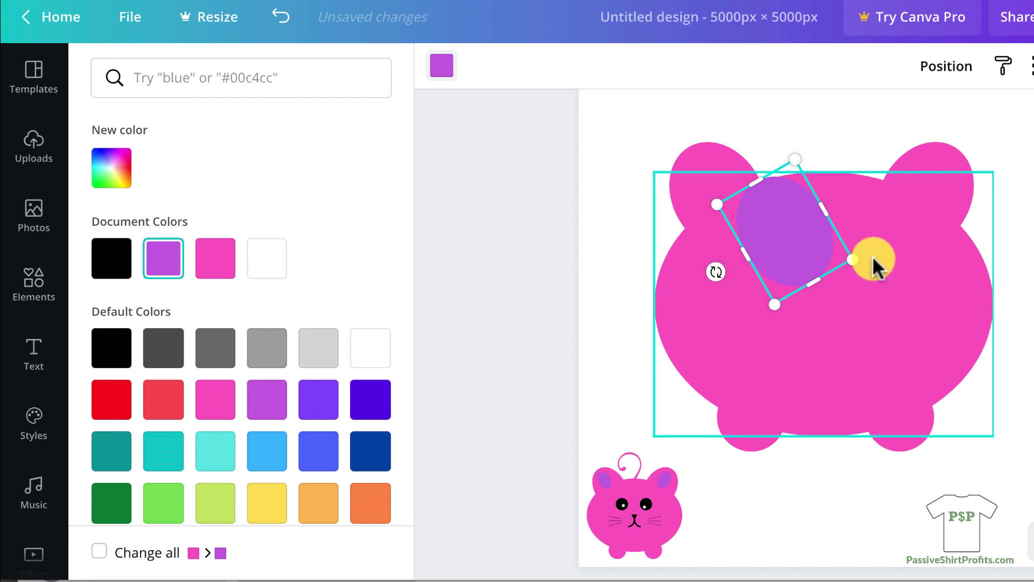
pyautogui.moveTo(854, 259); pyautogui.dragTo(987, 200)
# Step: Bring the purple inner ear in front of the pink ear and tilt it into place
pyautogui.rightClick(986, 199)
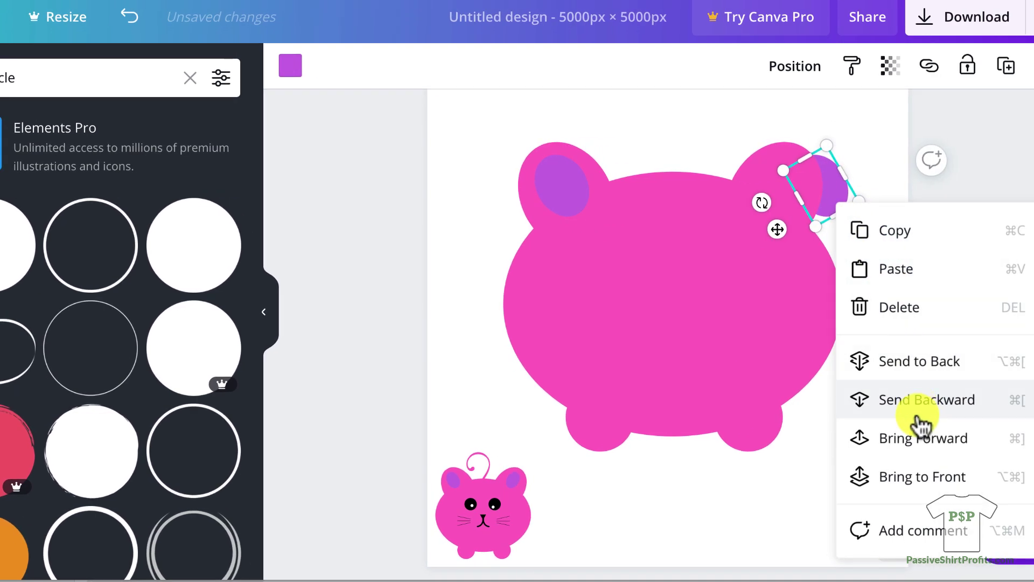
pyautogui.click(948, 476)
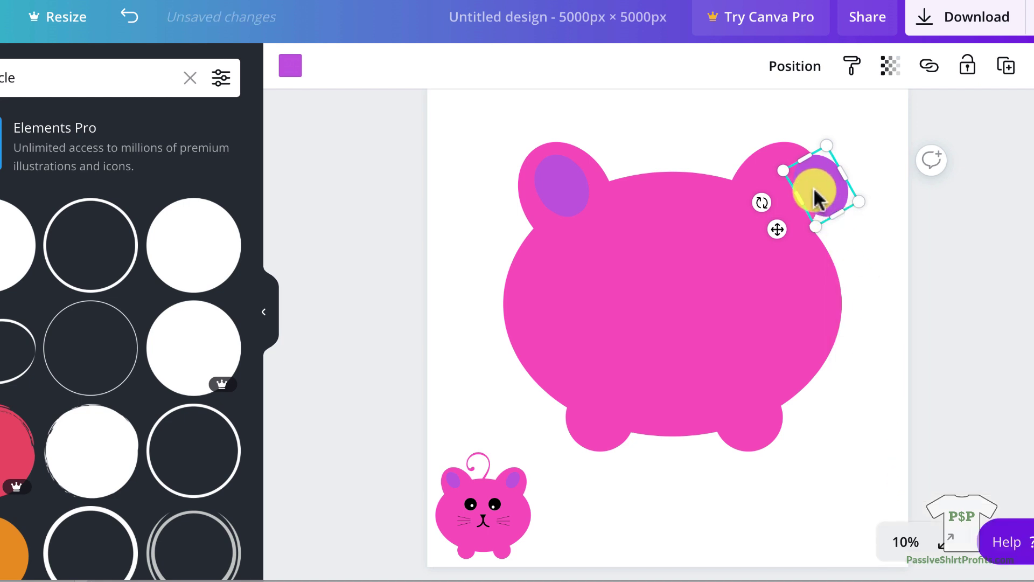
pyautogui.moveTo(824, 197); pyautogui.dragTo(790, 189)
pyautogui.moveTo(727, 203); pyautogui.dragTo(720, 184)
pyautogui.click(887, 246)
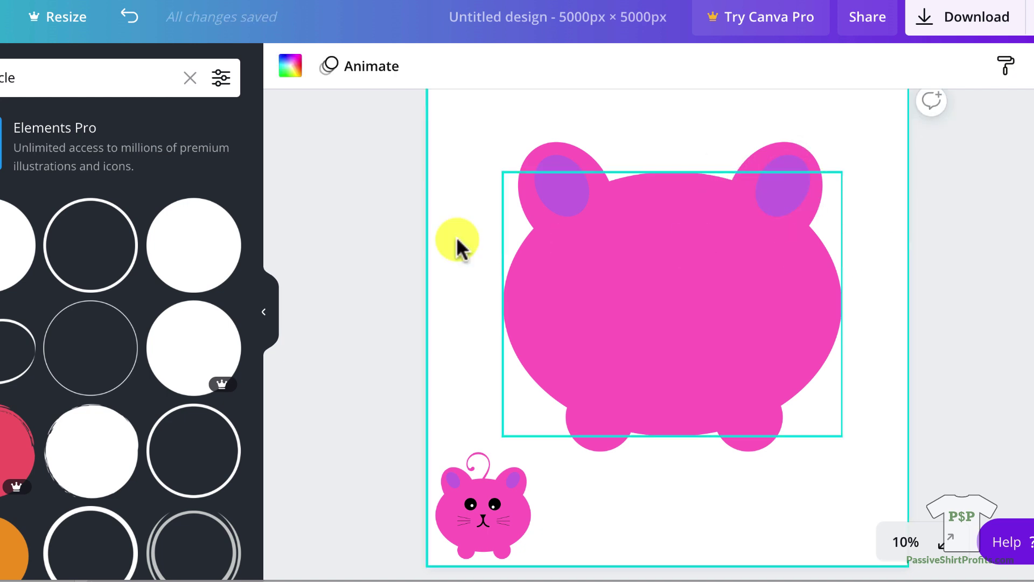
# Step: Add a black circle, shrink it to eye size, and place it on the face
pyautogui.click(86, 252)
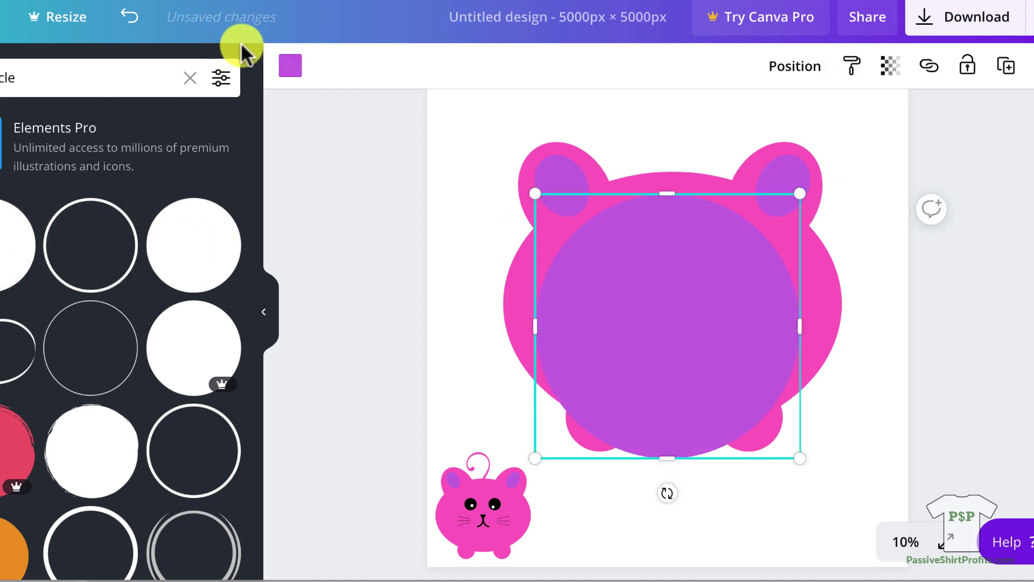
pyautogui.click(290, 65)
pyautogui.click(2, 348)
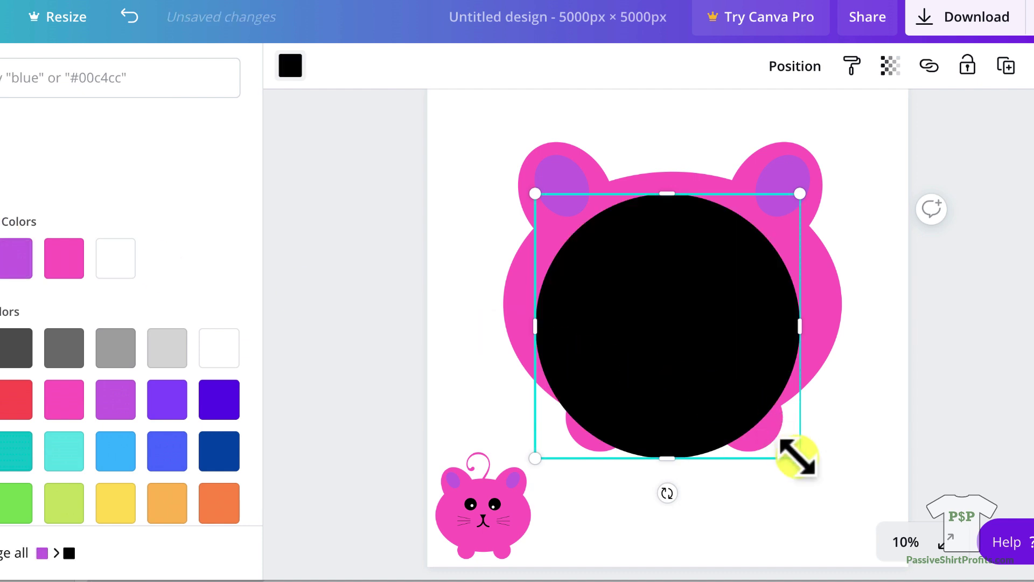
pyautogui.moveTo(799, 456); pyautogui.dragTo(687, 342)
pyautogui.moveTo(670, 326); pyautogui.dragTo(722, 282)
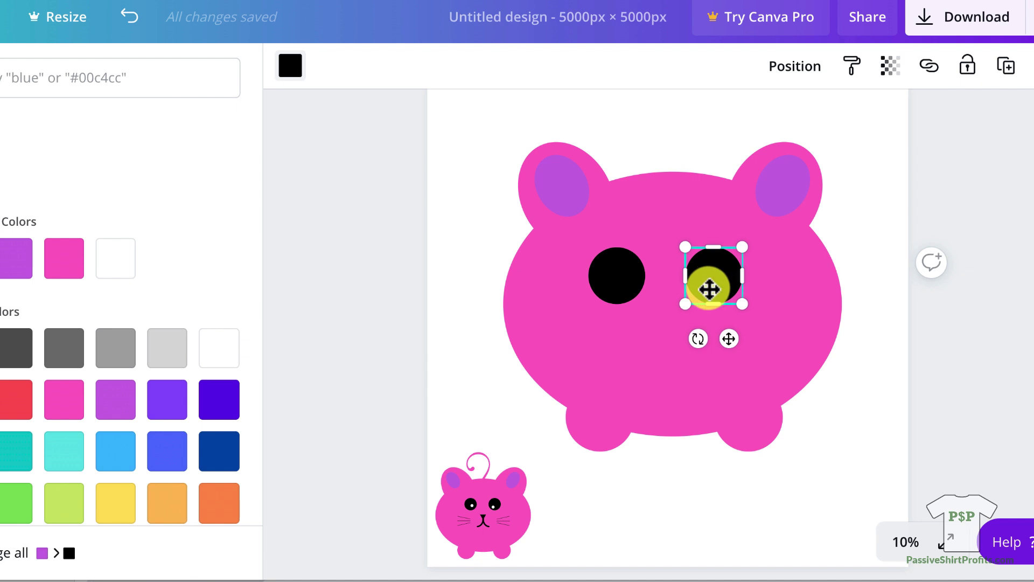
# Step: Put a small white highlight circle inside the left and right eyes
pyautogui.moveTo(707, 291)
pyautogui.mouseDown()
pyautogui.moveTo(678, 327)
pyautogui.moveTo(692, 321)
pyautogui.moveTo(684, 309)
pyautogui.moveTo(618, 277)
pyautogui.moveTo(701, 281)
pyautogui.mouseUp()
pyautogui.click(115, 258)
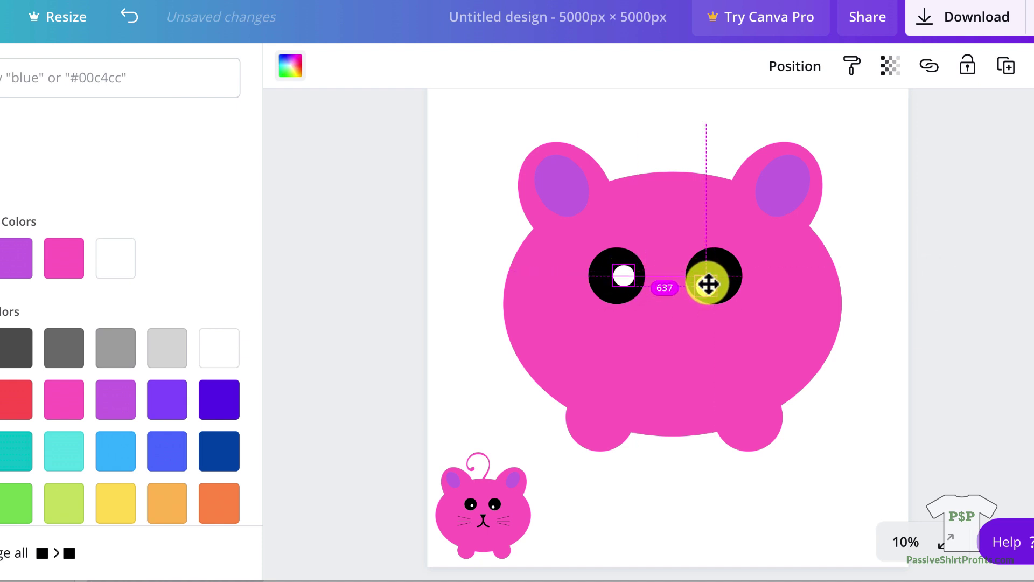
pyautogui.moveTo(708, 284); pyautogui.dragTo(707, 286)
pyautogui.click(791, 339)
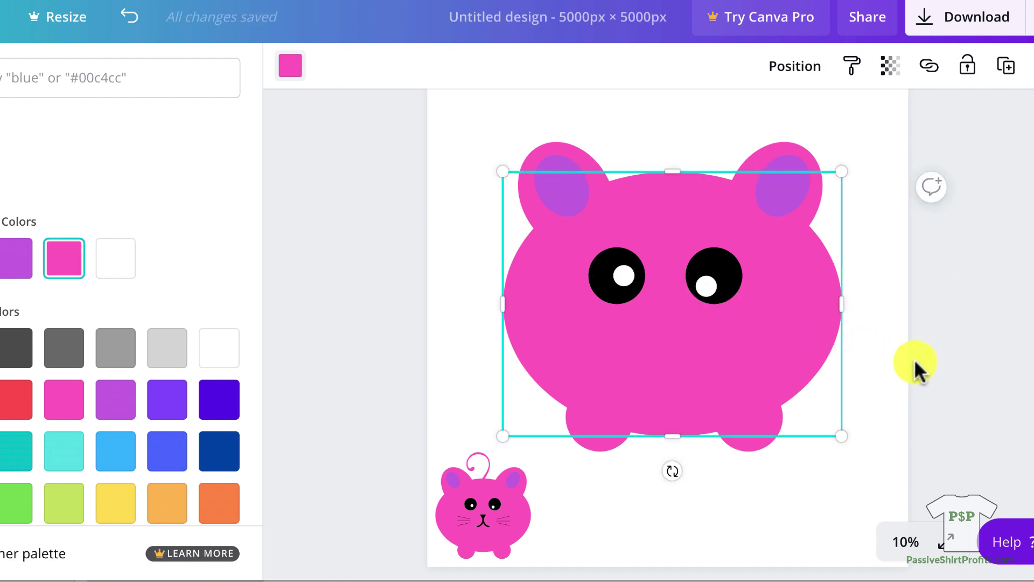
pyautogui.click(706, 285)
# Step: Search Elements for "line" and add a shortened straight line below the kitty
pyautogui.click(1, 83)
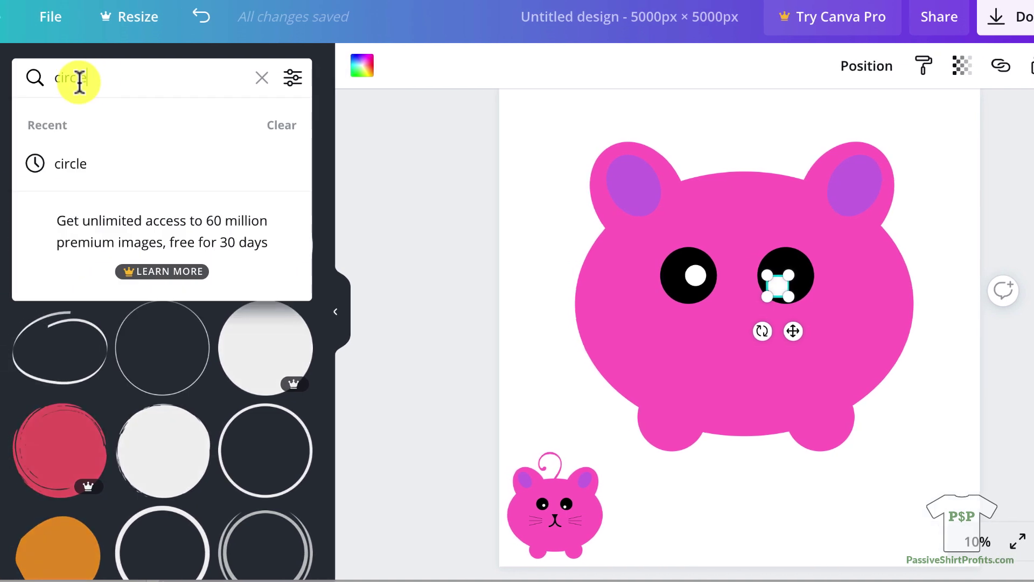
pyautogui.doubleClick(56, 80)
pyautogui.write('line')
pyautogui.press('Return')
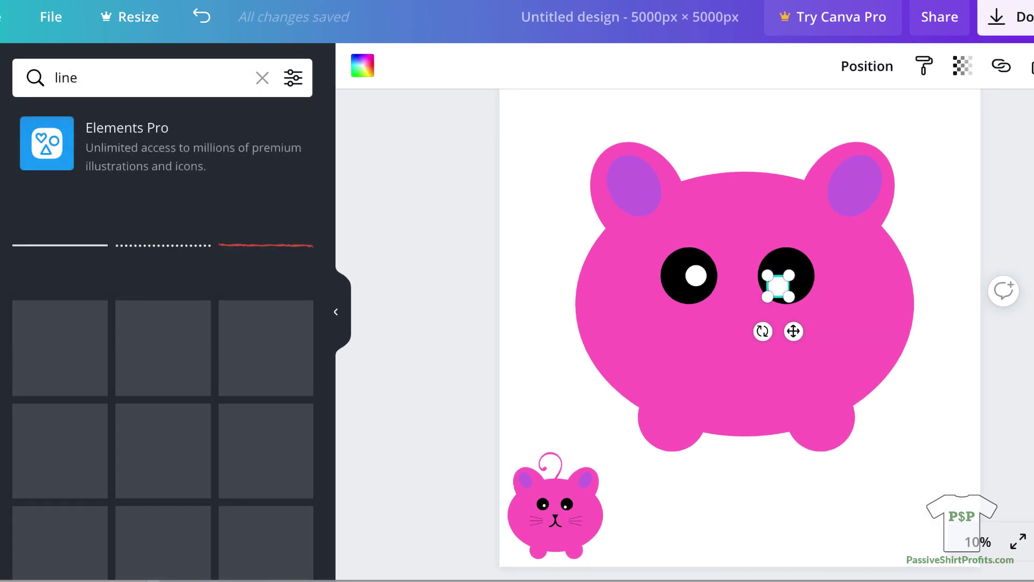
pyautogui.click(74, 252)
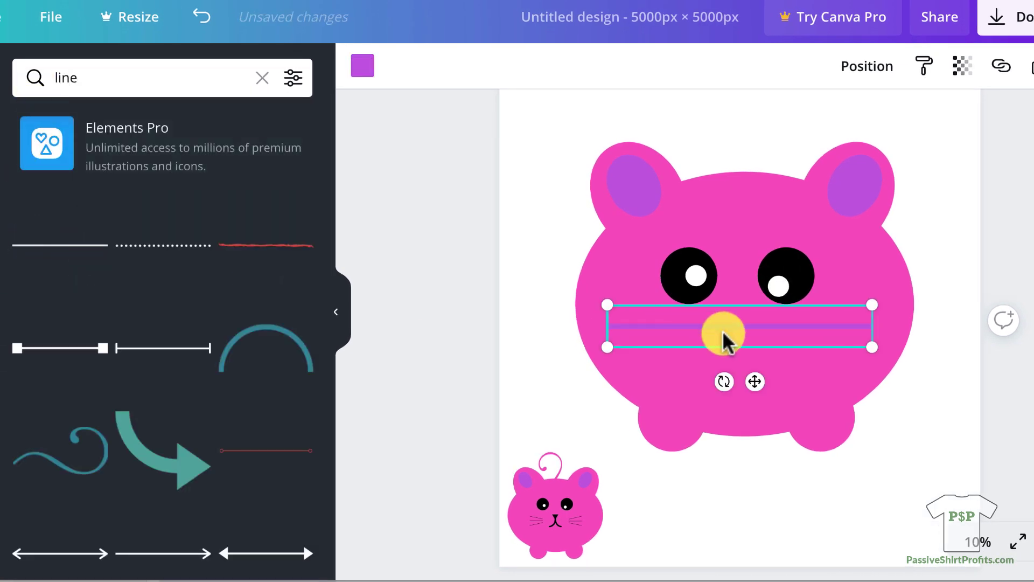
pyautogui.moveTo(724, 332); pyautogui.dragTo(801, 492)
pyautogui.moveTo(901, 492); pyautogui.dragTo(783, 529)
# Step: Tilt the lines about 7 degrees in opposite directions and group all three
pyautogui.click(871, 517)
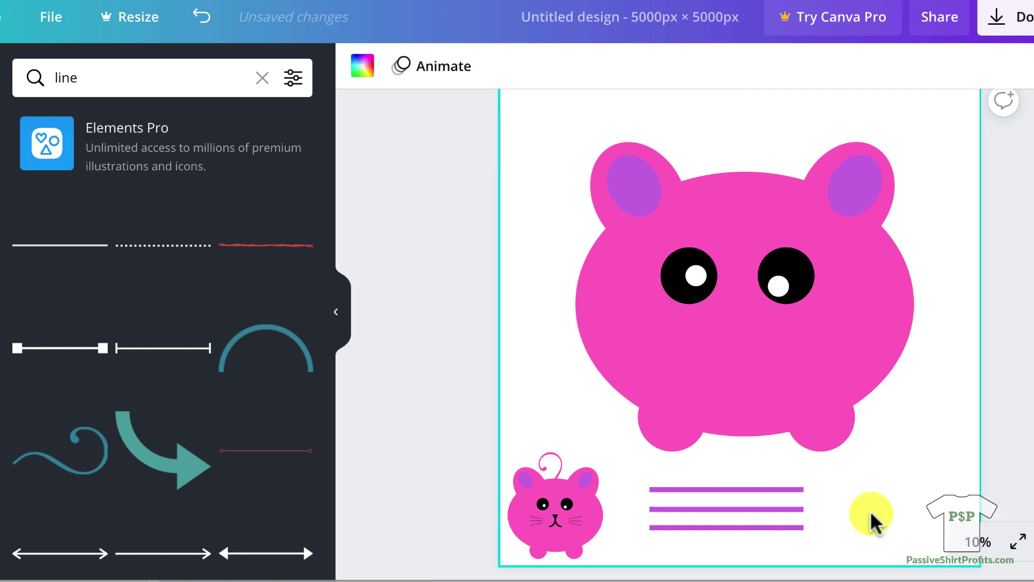
pyautogui.click(784, 496)
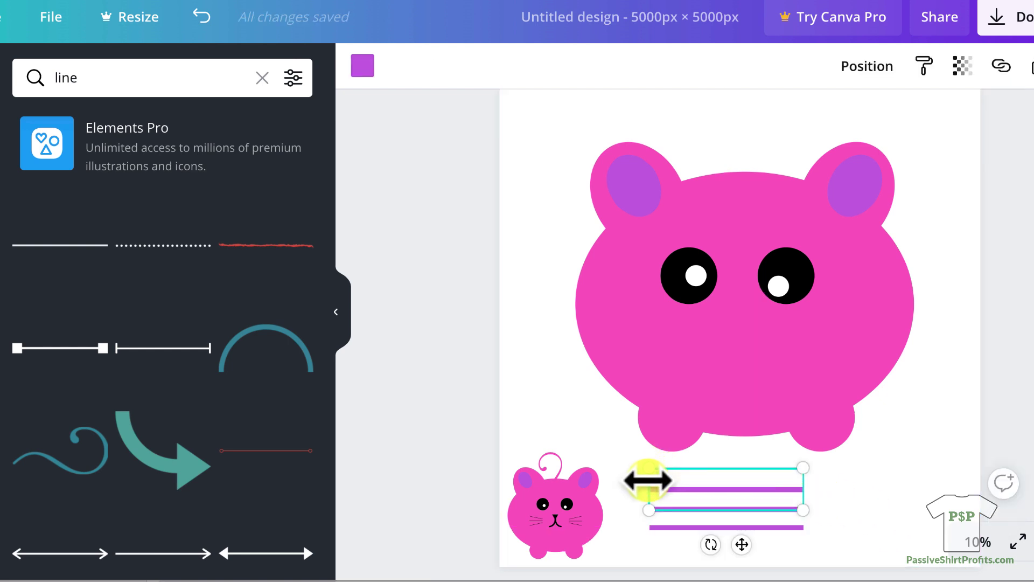
pyautogui.moveTo(700, 543); pyautogui.dragTo(692, 536)
pyautogui.click(745, 544)
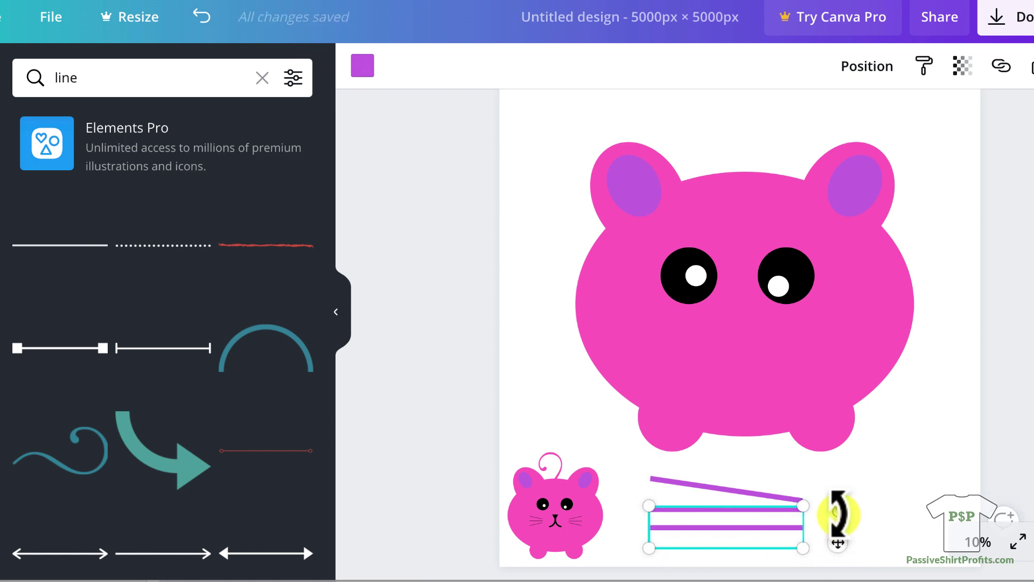
pyautogui.moveTo(836, 511); pyautogui.dragTo(842, 500)
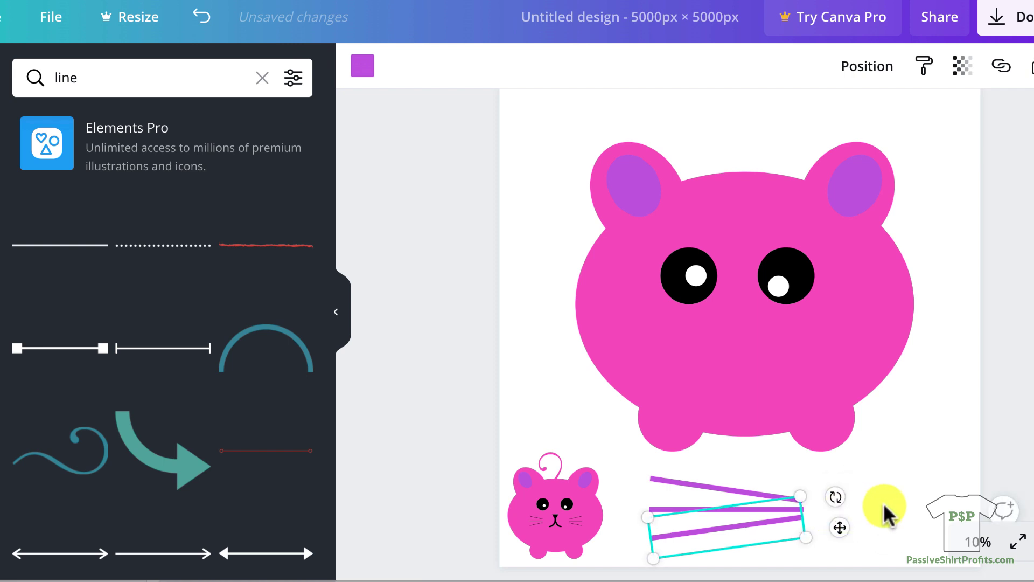
pyautogui.click(829, 540)
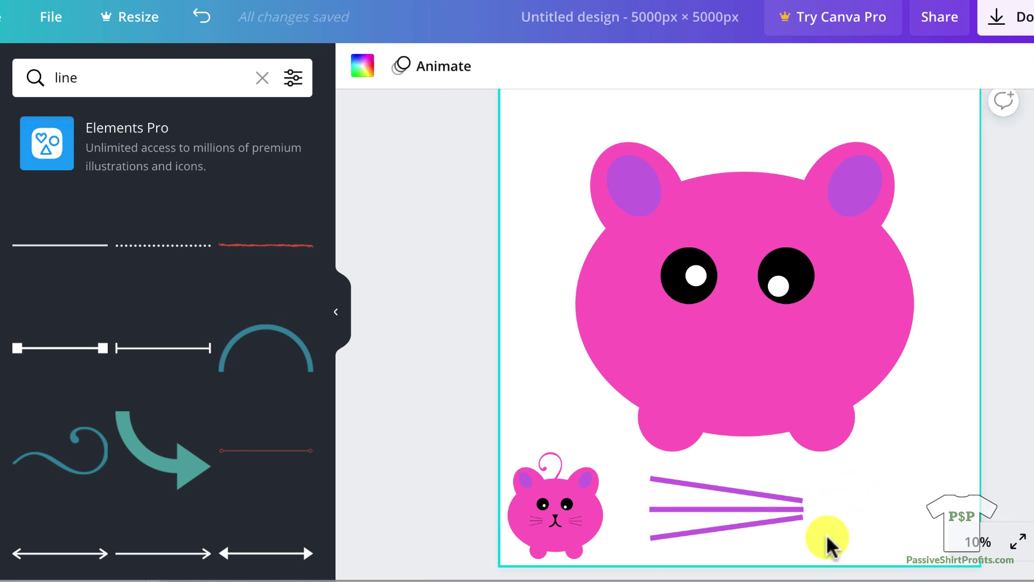
pyautogui.moveTo(822, 536); pyautogui.dragTo(741, 485)
pyautogui.click(846, 71)
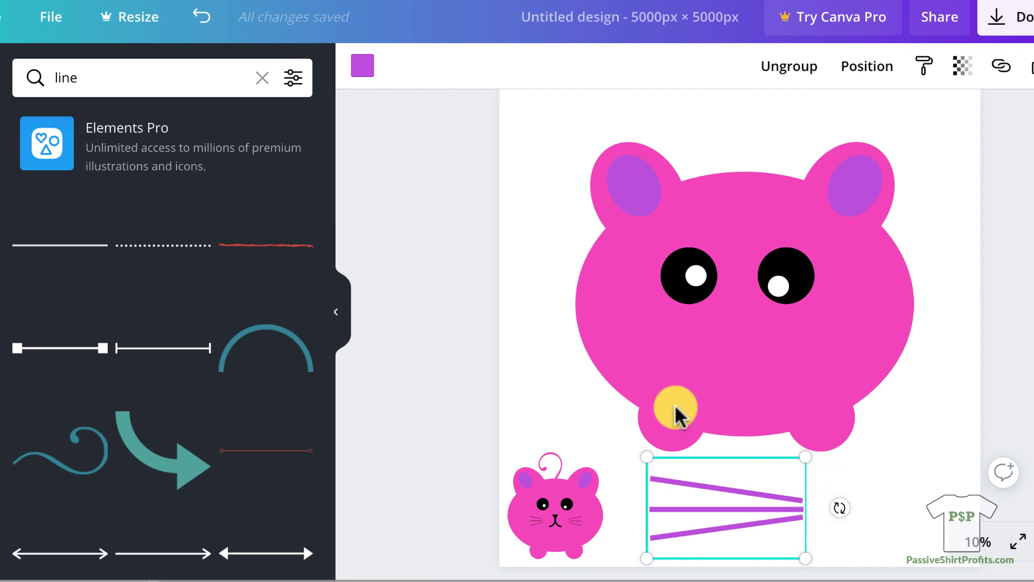
# Step: Colour the whisker group black, shrink it, and place a mirrored copy under the right eye
pyautogui.click(362, 67)
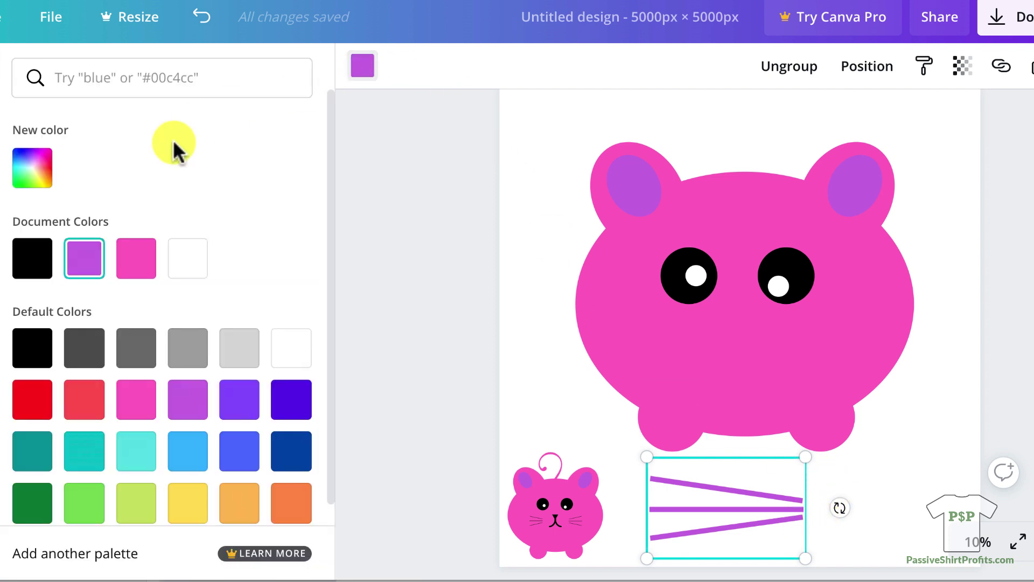
pyautogui.click(33, 258)
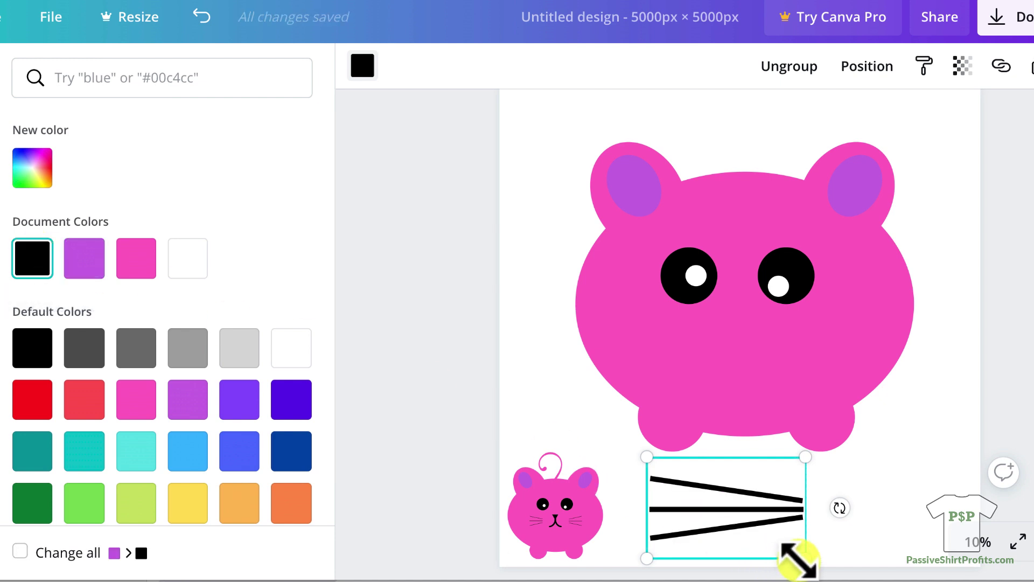
pyautogui.moveTo(798, 556); pyautogui.dragTo(798, 337)
pyautogui.moveTo(768, 386); pyautogui.dragTo(786, 293)
pyautogui.moveTo(764, 335); pyautogui.dragTo(784, 331)
pyautogui.click(902, 462)
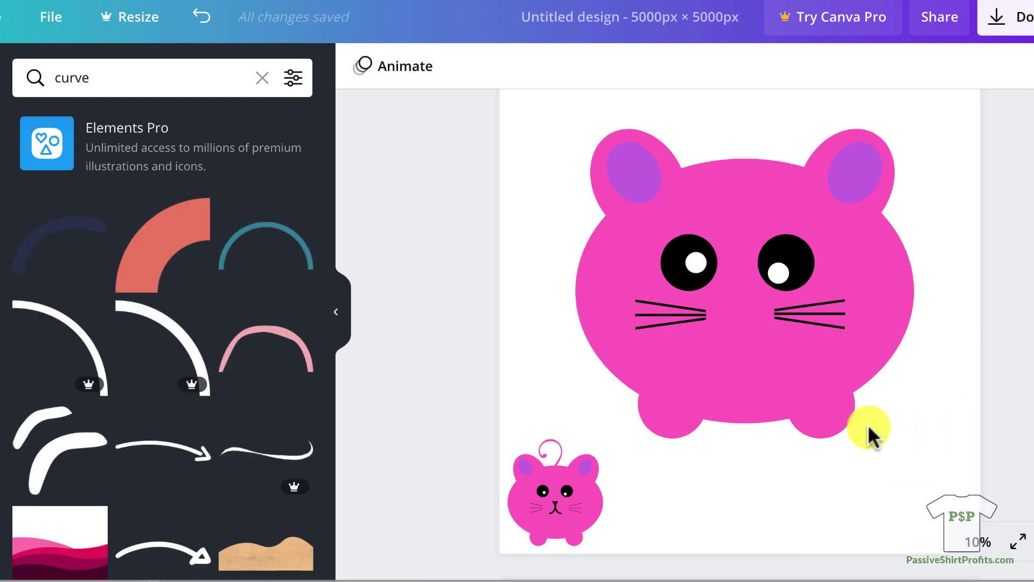
# Step: Add a dark curve below the head, flip it horizontally, and rotate it about 60 degrees
pyautogui.click(110, 81)
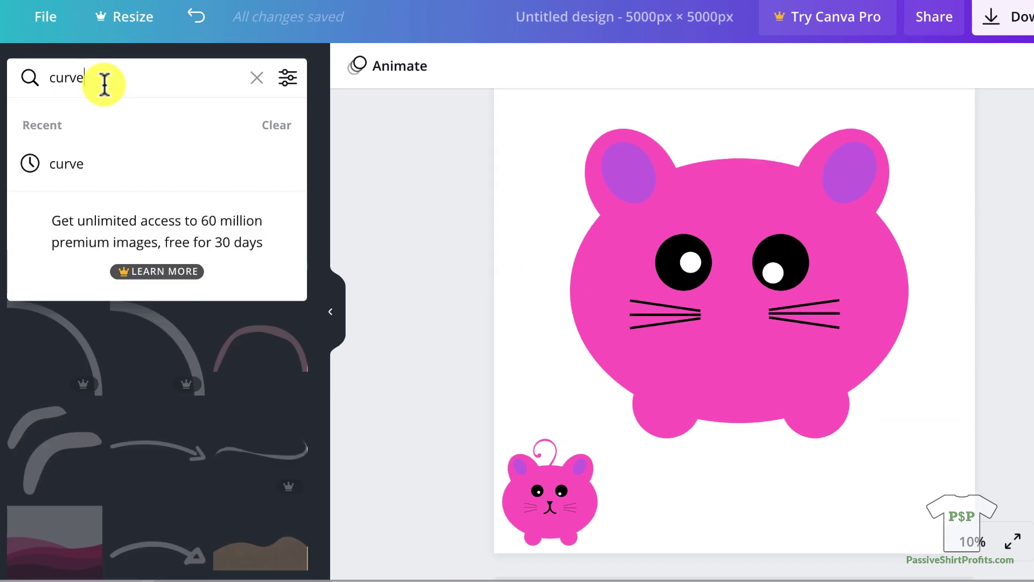
pyautogui.click(344, 219)
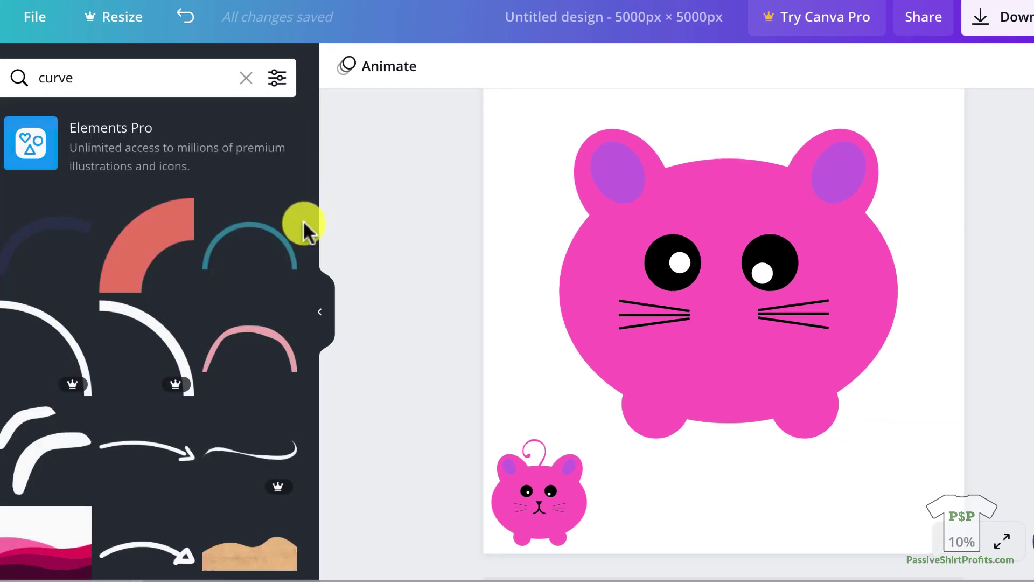
pyautogui.click(35, 232)
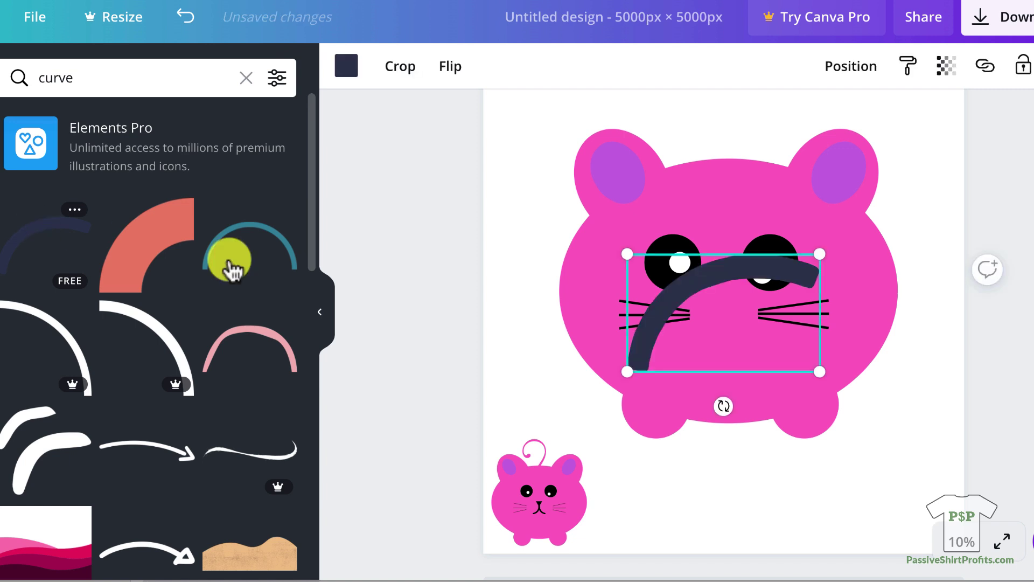
pyautogui.click(718, 272)
pyautogui.moveTo(719, 285); pyautogui.dragTo(746, 425)
pyautogui.click(451, 67)
pyautogui.click(482, 117)
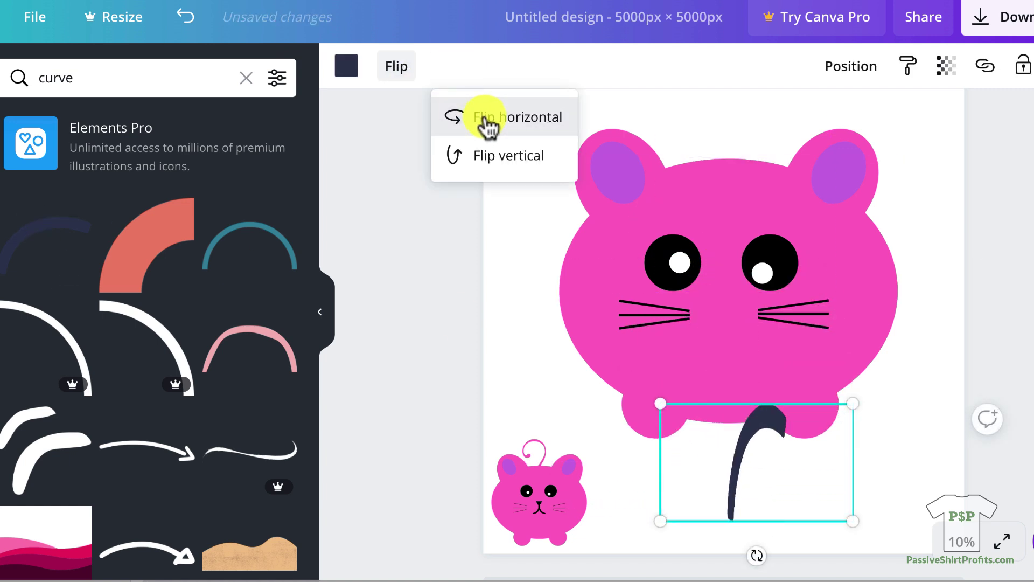
pyautogui.moveTo(754, 555); pyautogui.dragTo(637, 460)
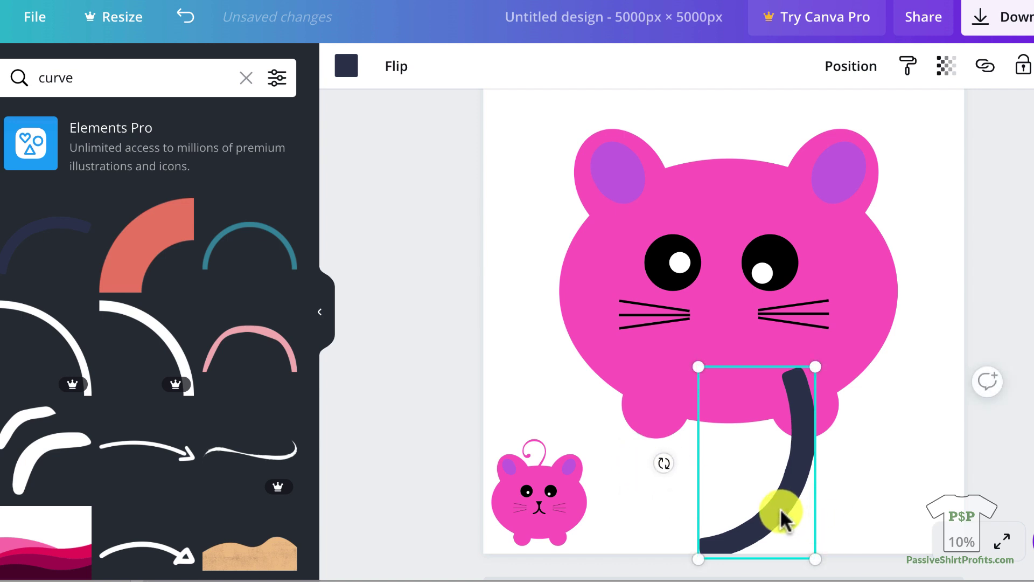
# Step: Place a vertically flipped copy of the curve beside the first one
pyautogui.moveTo(786, 508); pyautogui.dragTo(827, 512)
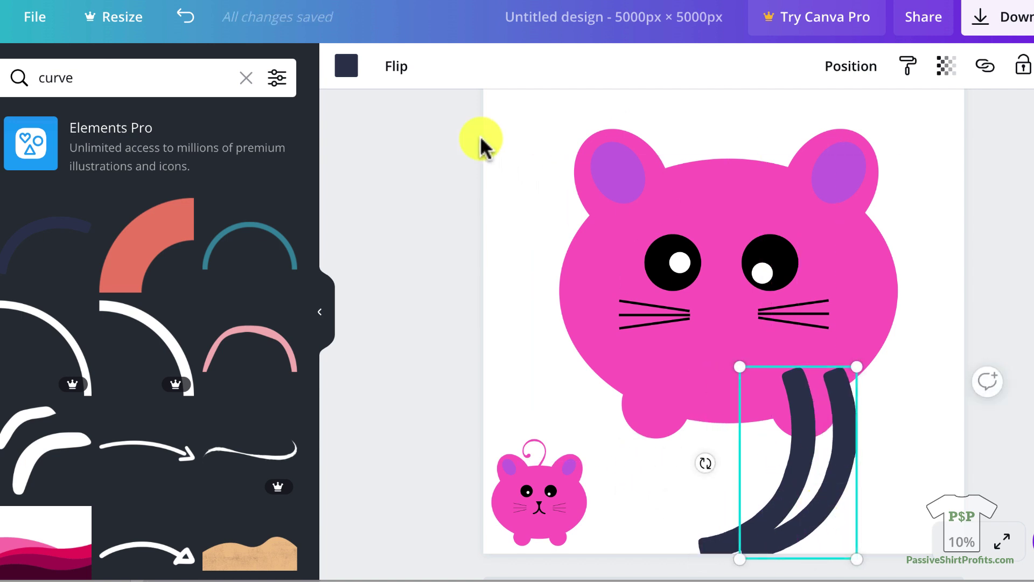
pyautogui.click(397, 66)
pyautogui.click(425, 157)
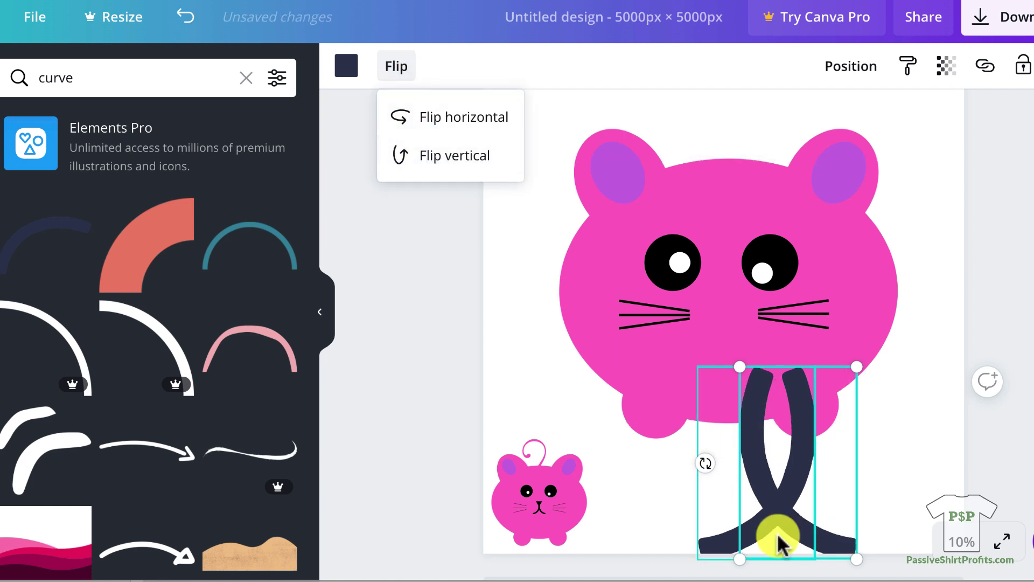
pyautogui.moveTo(807, 536); pyautogui.dragTo(861, 535)
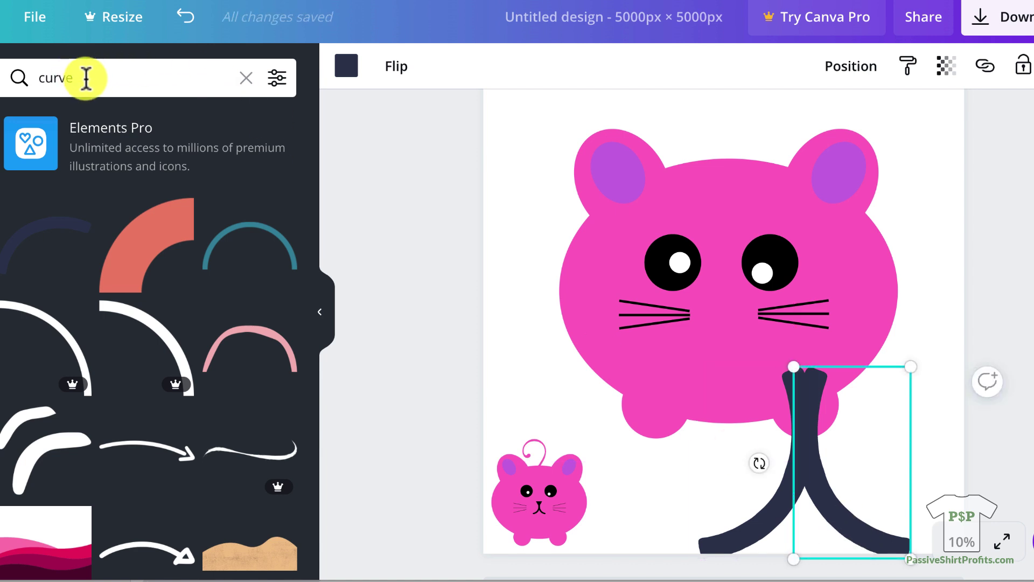
# Step: Search "triangle", add a white triangle, turn it to point down, and shrink it onto the neck
pyautogui.moveTo(87, 77); pyautogui.dragTo(38, 77)
pyautogui.write('tri')
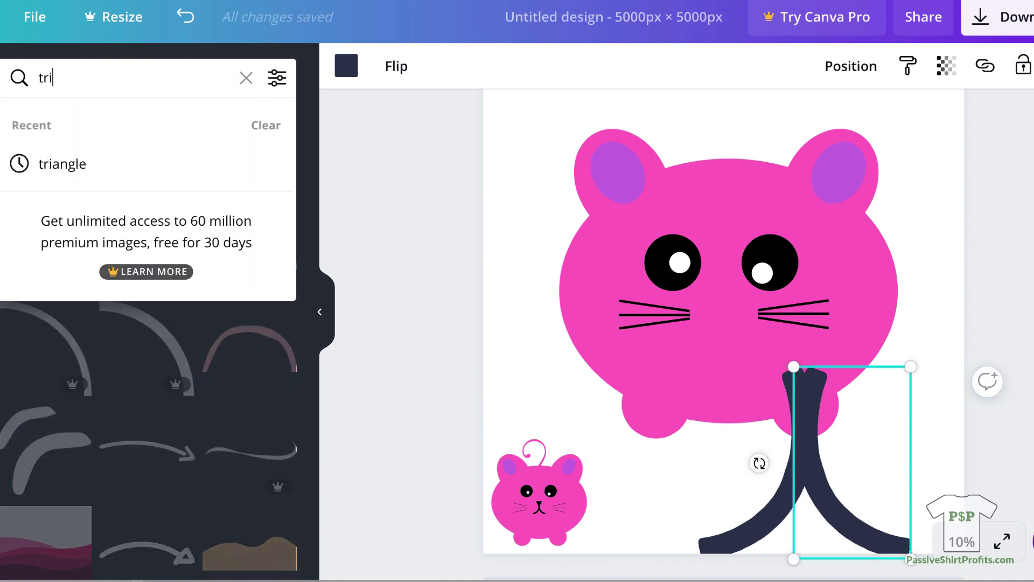
pyautogui.write('angle')
pyautogui.press('Return')
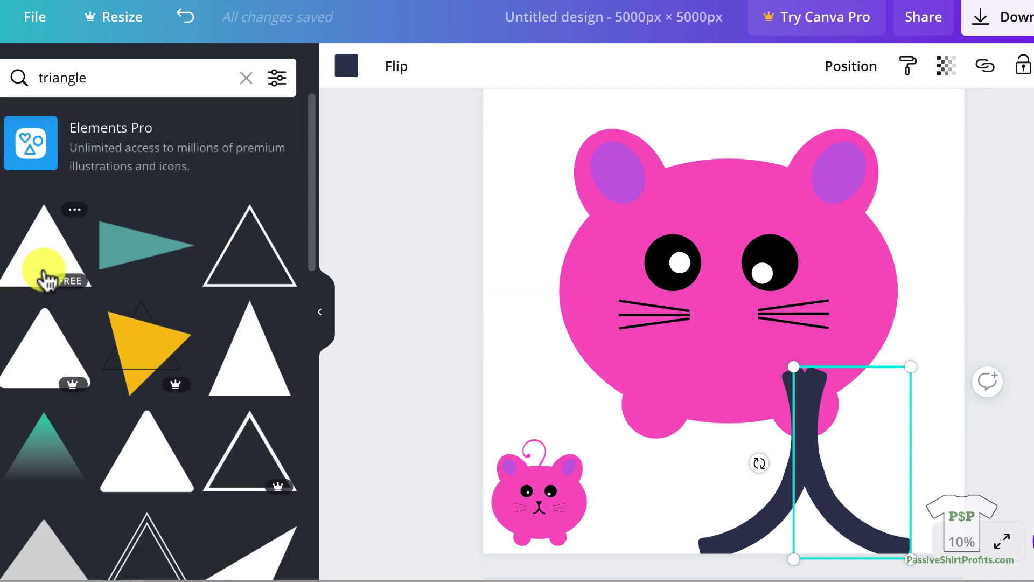
pyautogui.click(46, 264)
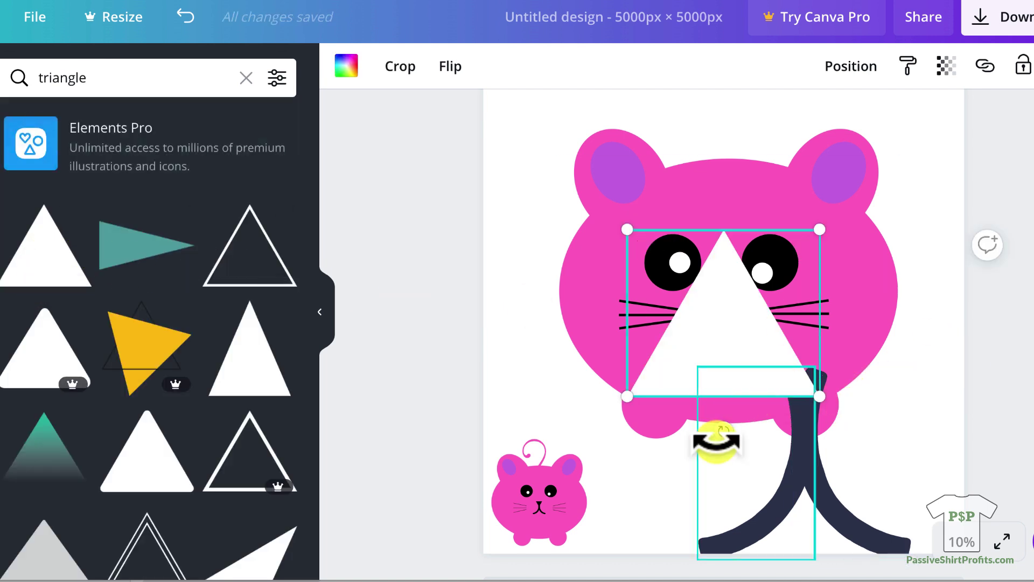
pyautogui.moveTo(682, 429); pyautogui.dragTo(721, 161)
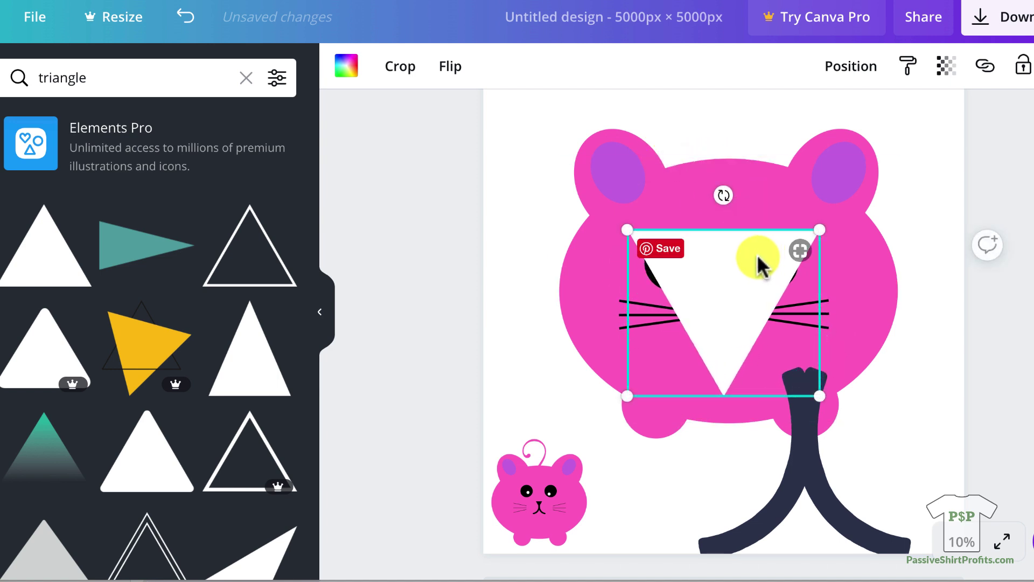
pyautogui.moveTo(819, 398); pyautogui.dragTo(716, 300)
pyautogui.moveTo(665, 271); pyautogui.dragTo(802, 387)
pyautogui.scroll(-1, 808, 372)
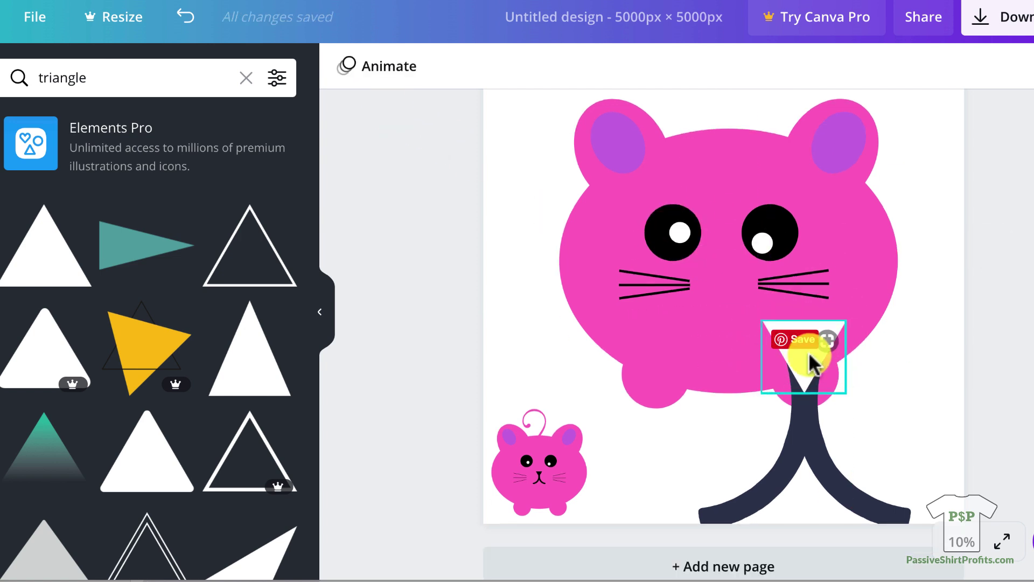
# Step: Shrink the dark curves and triangle together into a small nose-and-mouth
pyautogui.keyDown('shift'); pyautogui.click(785, 465); pyautogui.keyUp('shift')
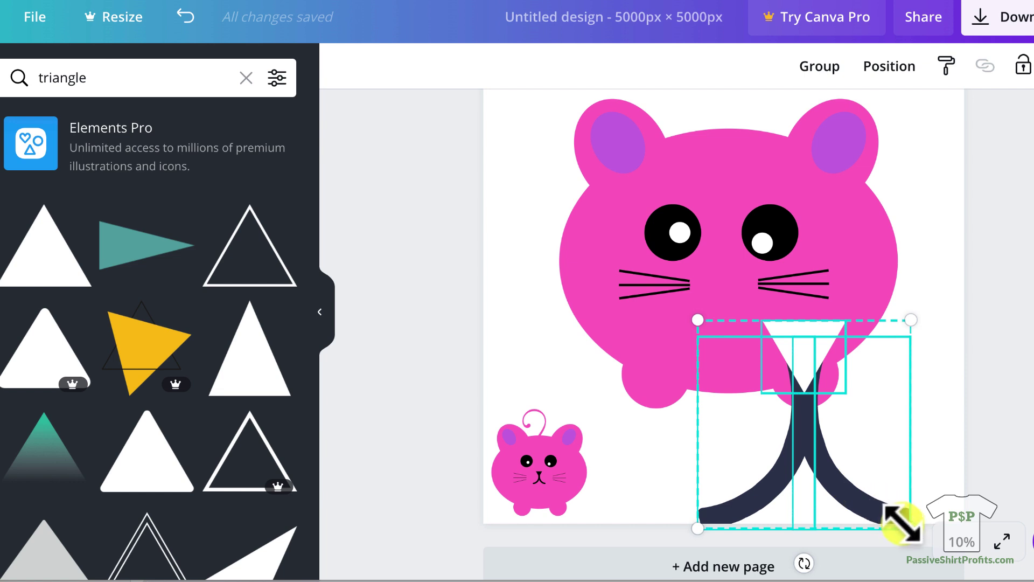
pyautogui.moveTo(898, 523); pyautogui.dragTo(742, 372)
pyautogui.click(733, 340)
# Step: Recolour the small nose triangle black
pyautogui.click(726, 329)
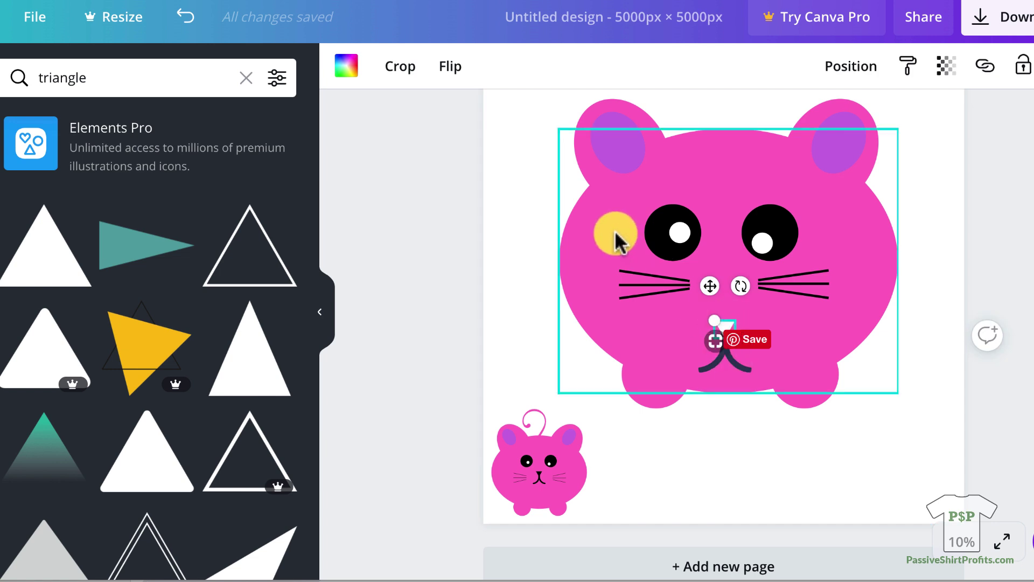
pyautogui.click(347, 65)
pyautogui.click(16, 256)
pyautogui.click(714, 364)
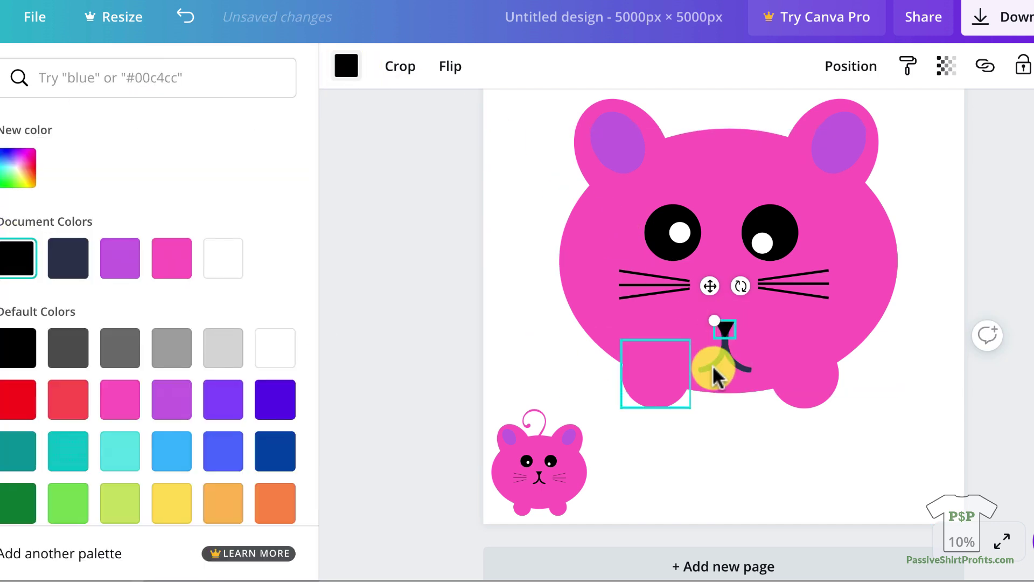
pyautogui.click(732, 356)
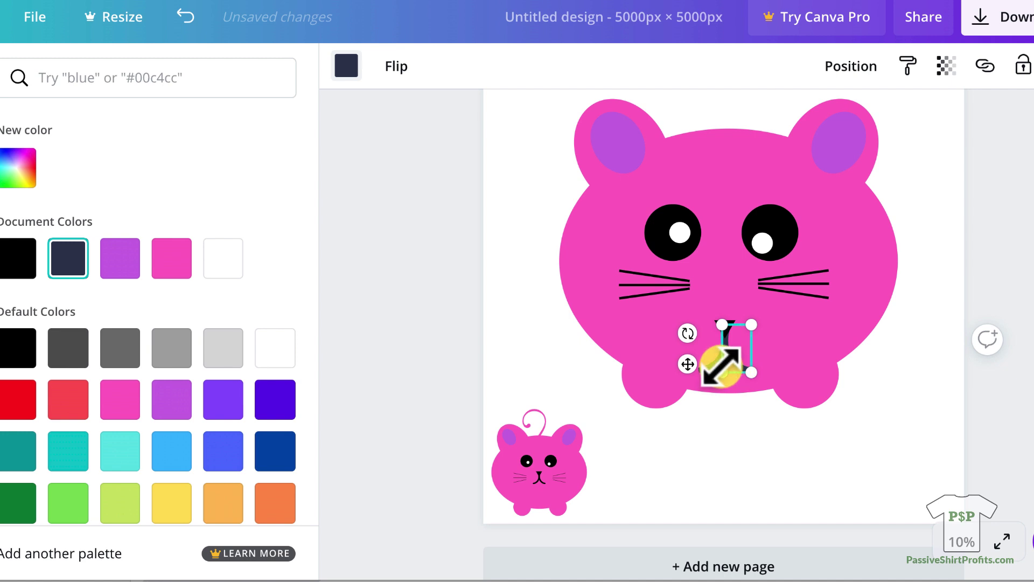
pyautogui.click(775, 452)
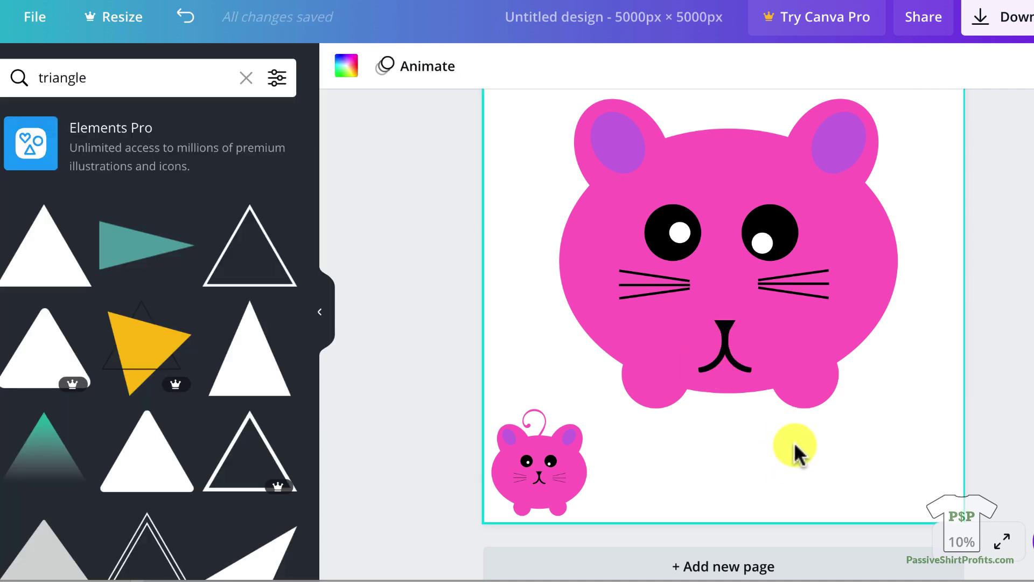
# Step: Lock the pink head, then drag the nose and mouth pieces up between the whiskers
pyautogui.click(855, 319)
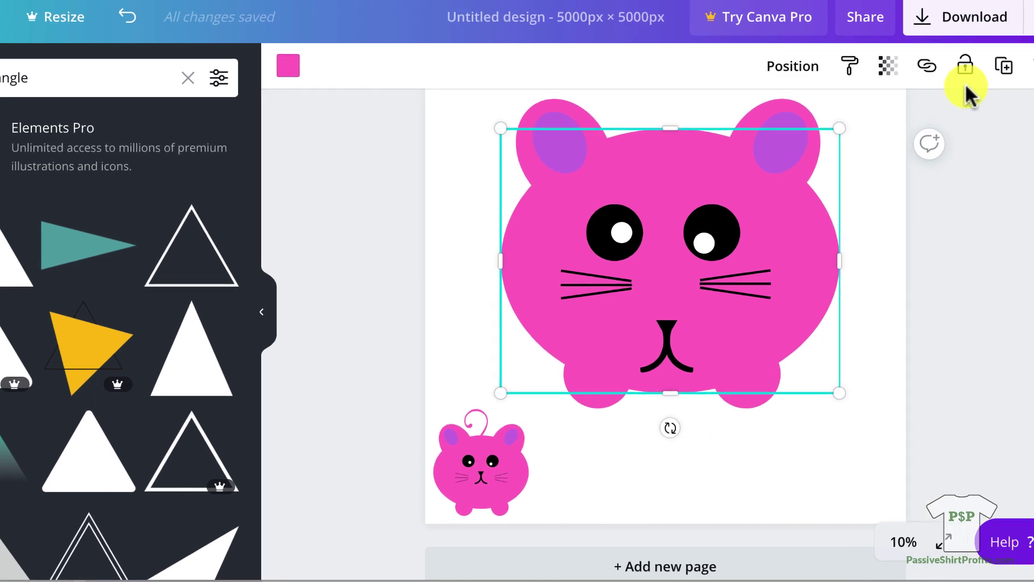
pyautogui.click(1023, 64)
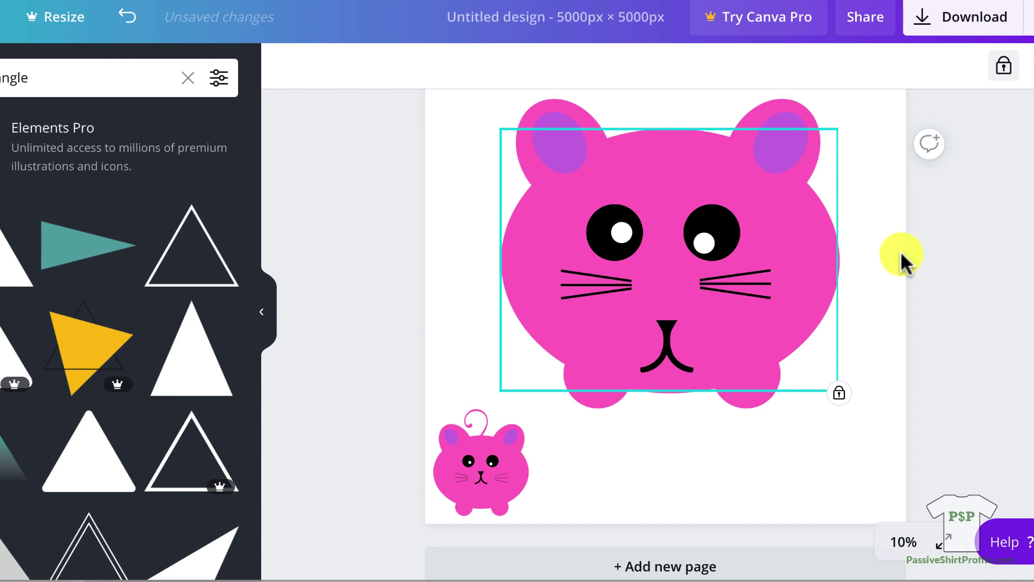
pyautogui.click(695, 366)
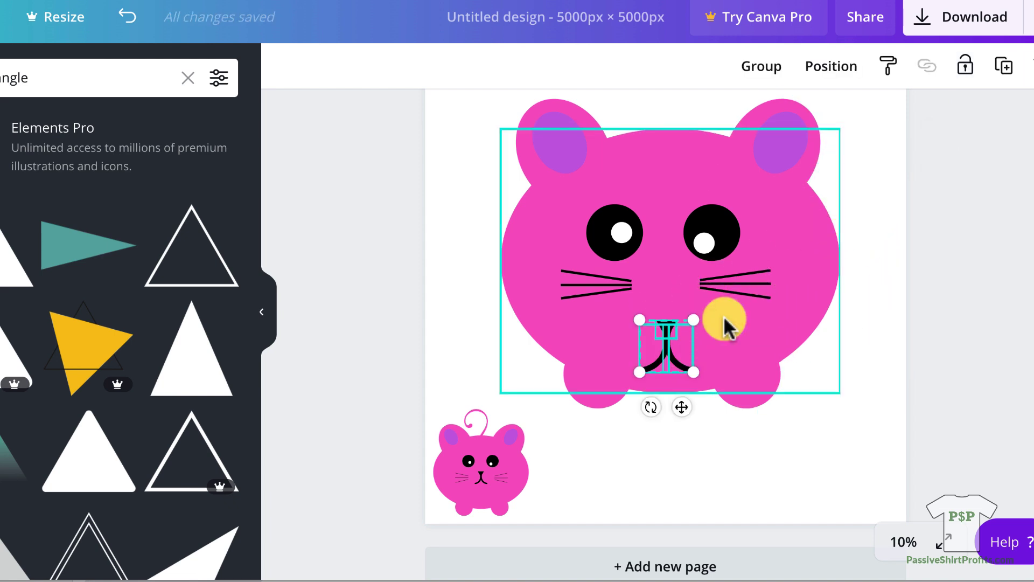
pyautogui.moveTo(666, 358); pyautogui.dragTo(663, 296)
pyautogui.click(736, 338)
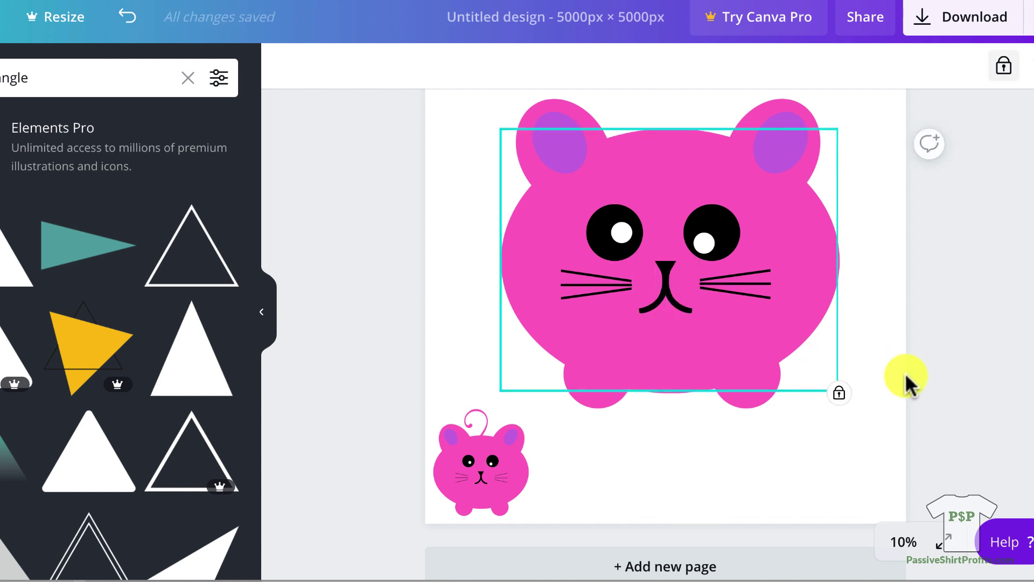
pyautogui.click(966, 383)
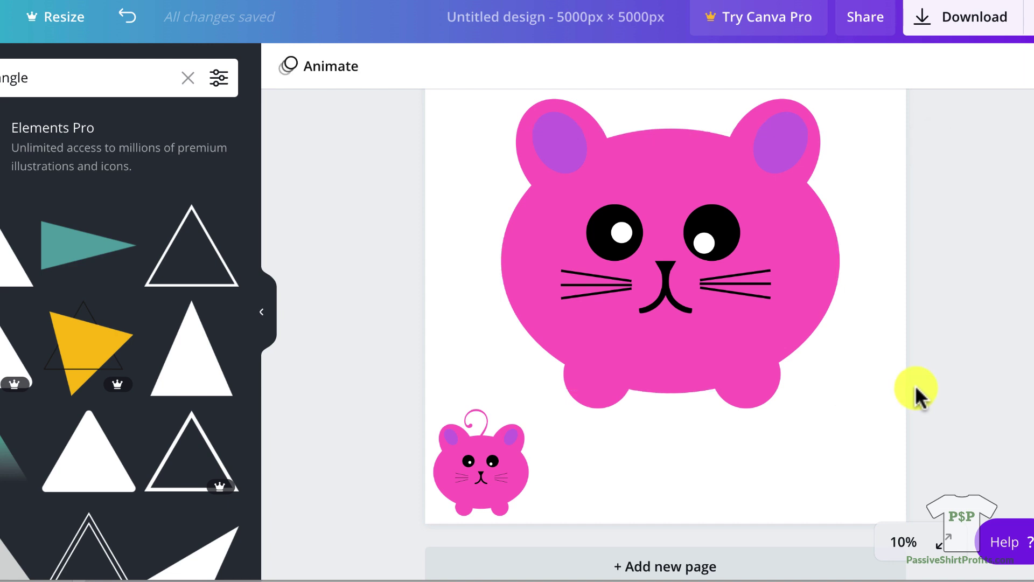
pyautogui.scroll(1, 916, 387)
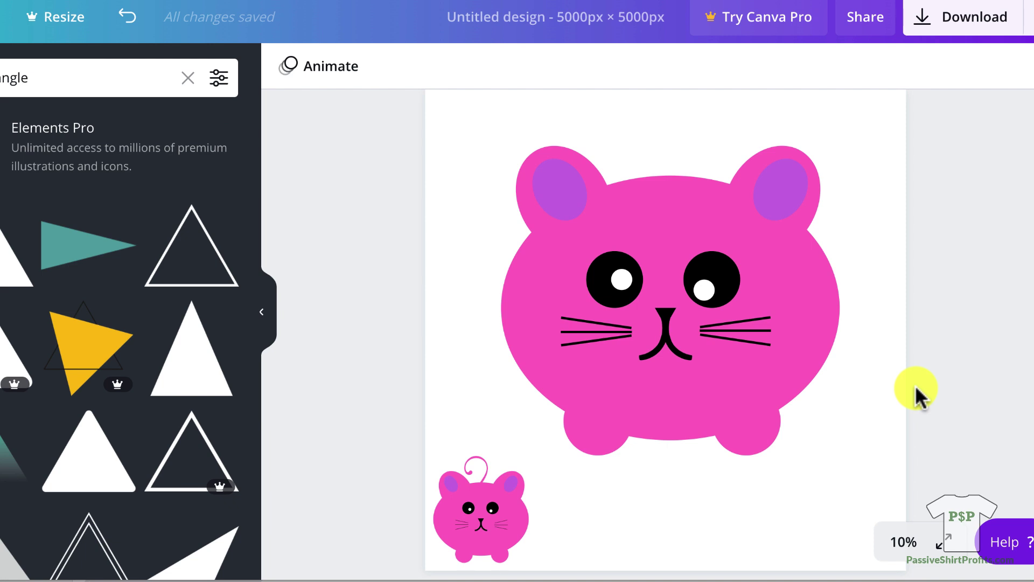
pyautogui.scroll(1, 915, 385)
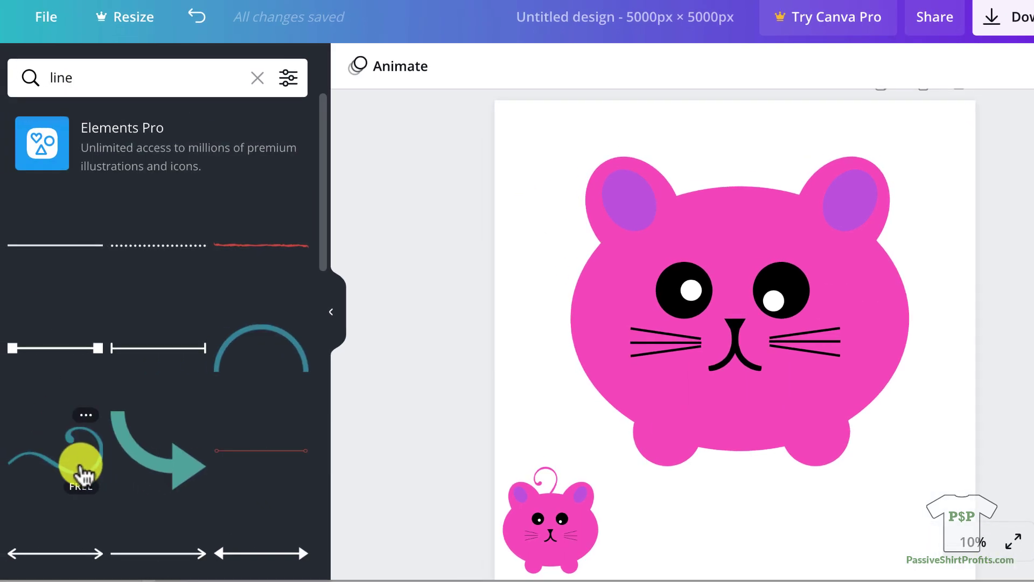
# Step: Add the swirl line element and enlarge it beside the kitty's whiskers
pyautogui.click(94, 475)
pyautogui.moveTo(744, 347); pyautogui.dragTo(939, 462)
pyautogui.moveTo(905, 426); pyautogui.dragTo(725, 509)
# Step: Colour the swirl pink, rotate it to about -88°, and place it above the head
pyautogui.click(358, 67)
pyautogui.click(184, 258)
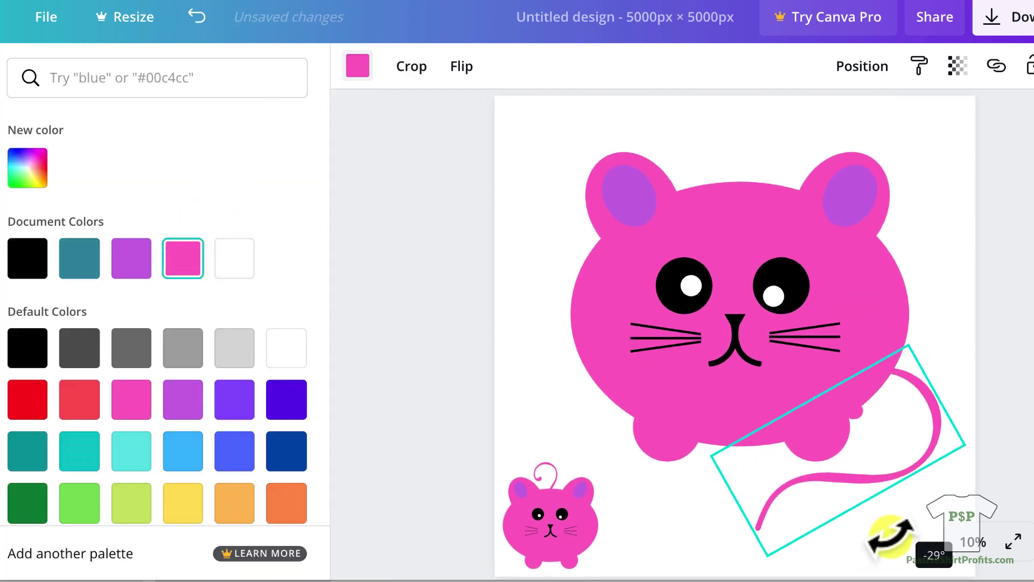
pyautogui.moveTo(894, 533); pyautogui.dragTo(742, 191)
pyautogui.scroll(1, 743, 192)
pyautogui.moveTo(655, 111); pyautogui.dragTo(681, 156)
pyautogui.press('Escape')
pyautogui.click(999, 331)
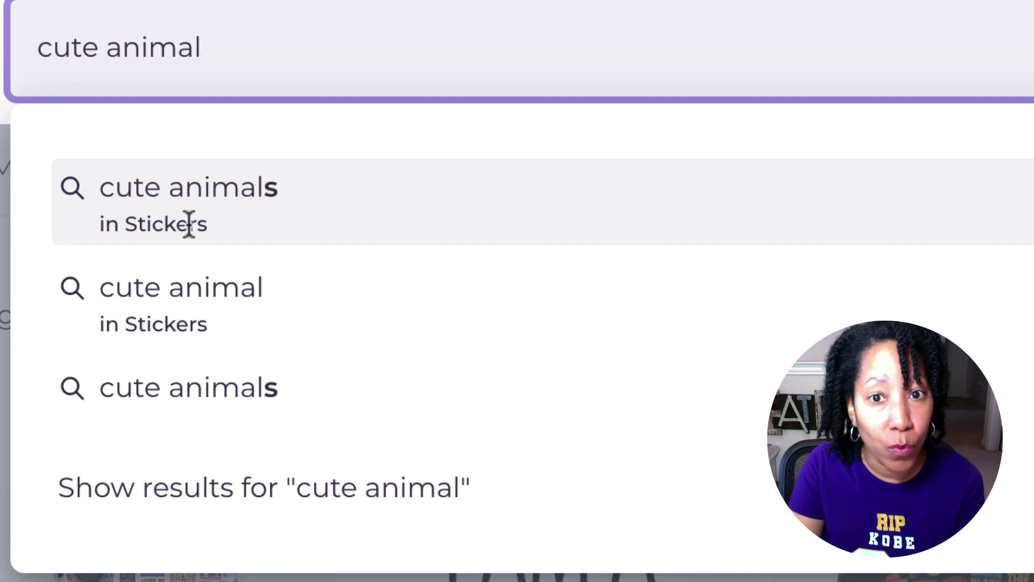
# Step: Choose the 'cute animals' in Stickers suggestion to list the sticker results
pyautogui.click(188, 223)
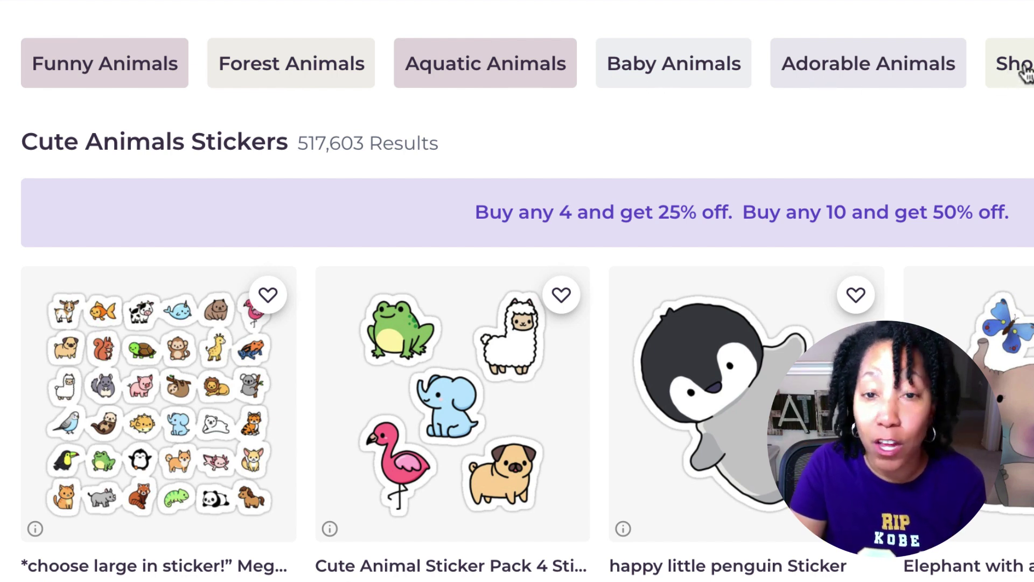
pyautogui.scroll(-10, 517, 291)
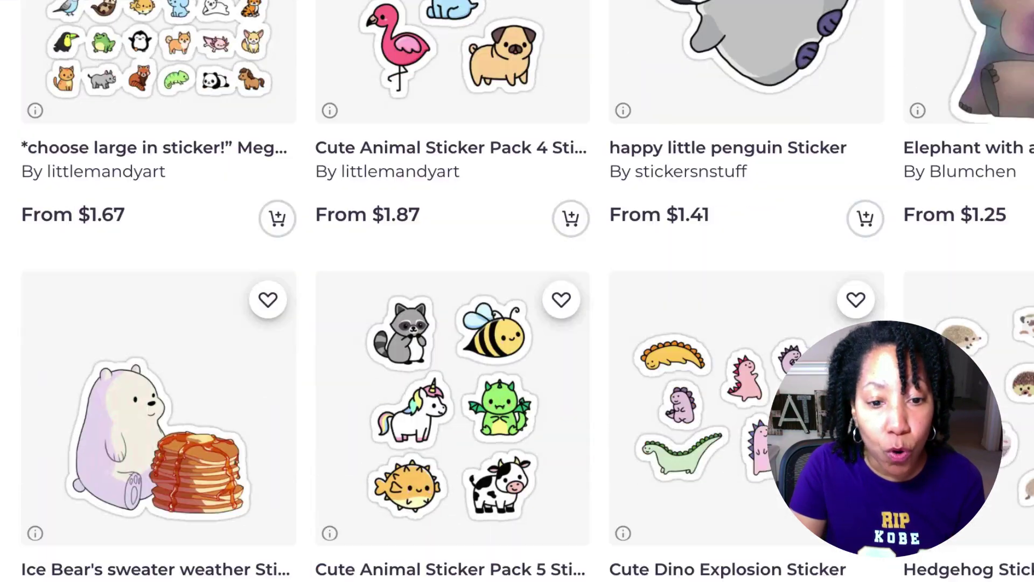
pyautogui.scroll(-5, 1012, 212)
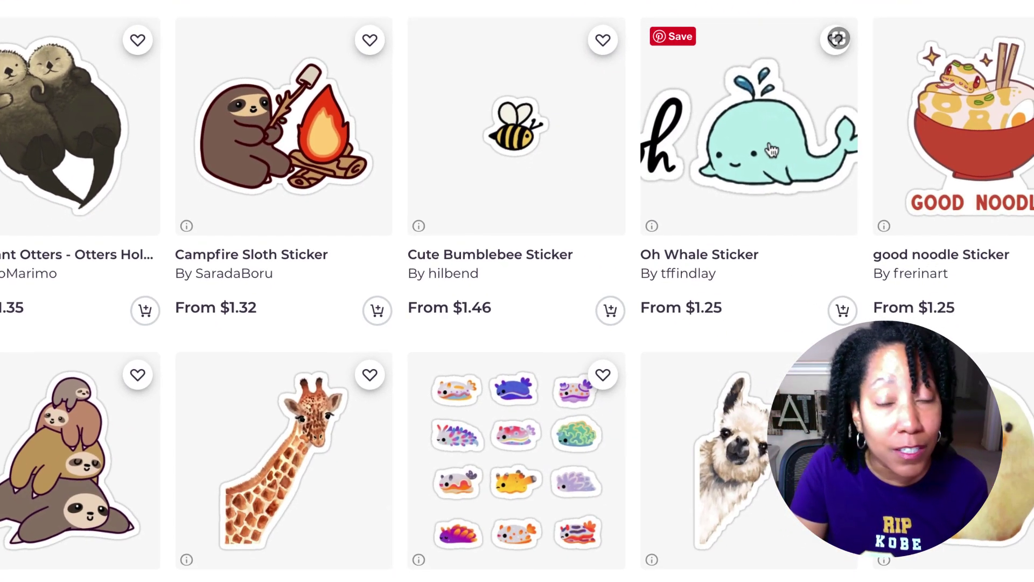
pyautogui.scroll(-10, 771, 150)
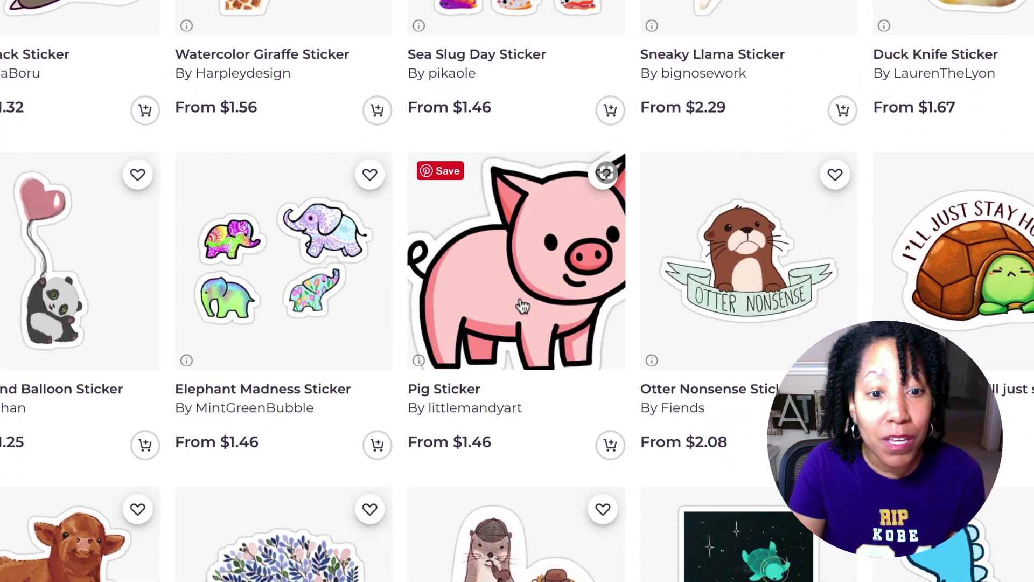
pyautogui.scroll(-5, 751, 296)
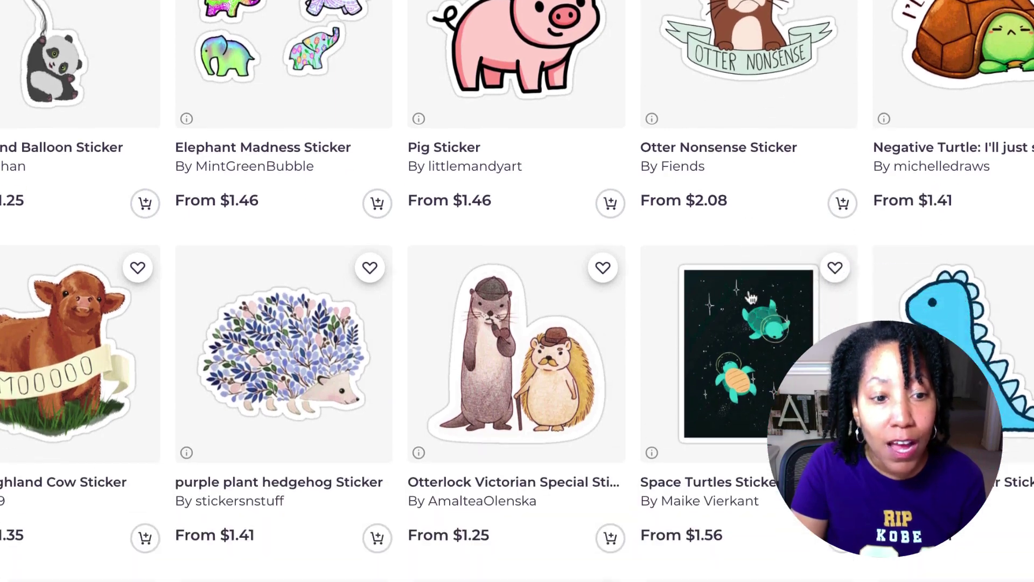
pyautogui.scroll(-7, 751, 297)
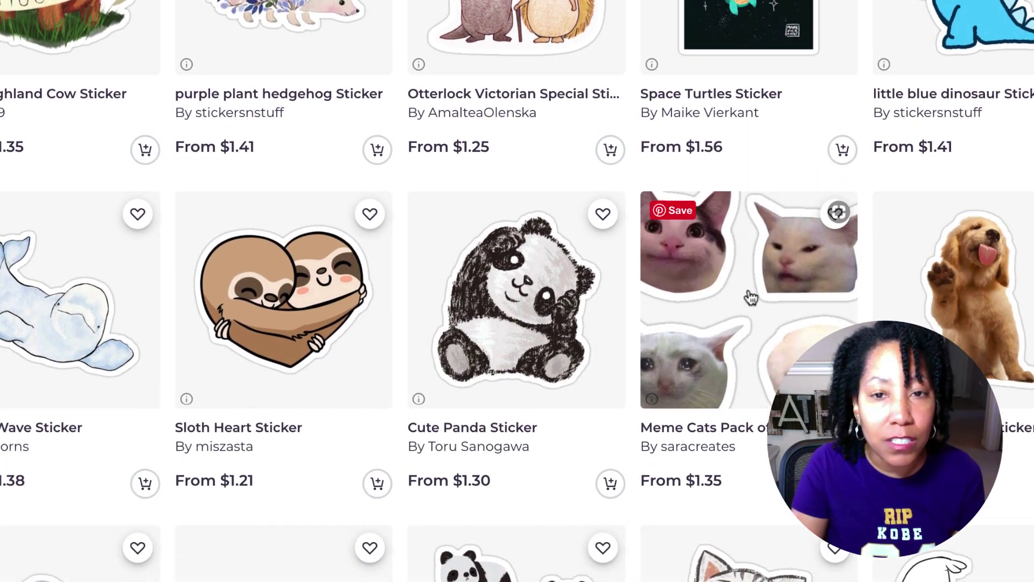
pyautogui.scroll(-1, 750, 297)
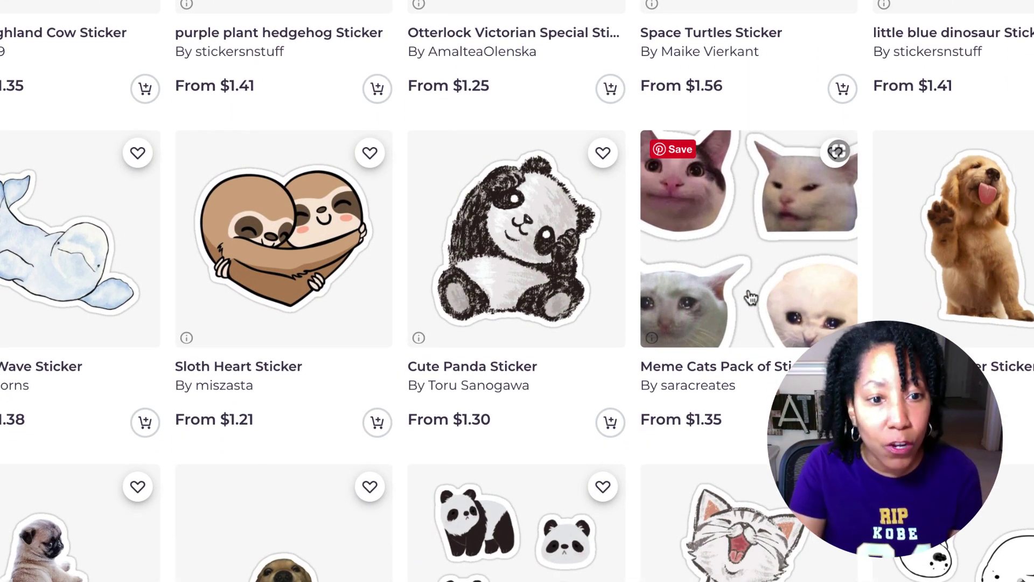
pyautogui.scroll(-1, 750, 296)
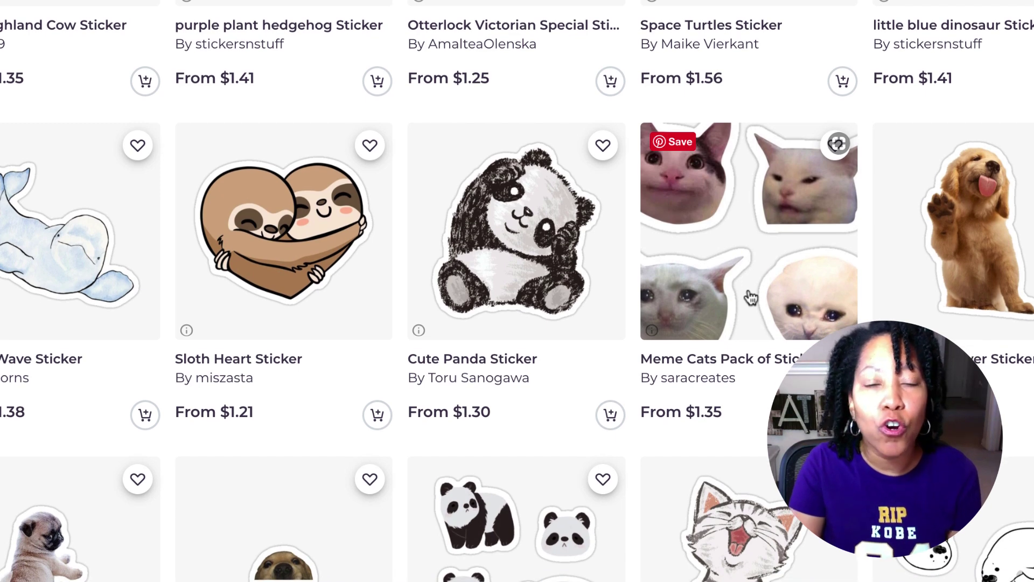
pyautogui.scroll(-5, 750, 296)
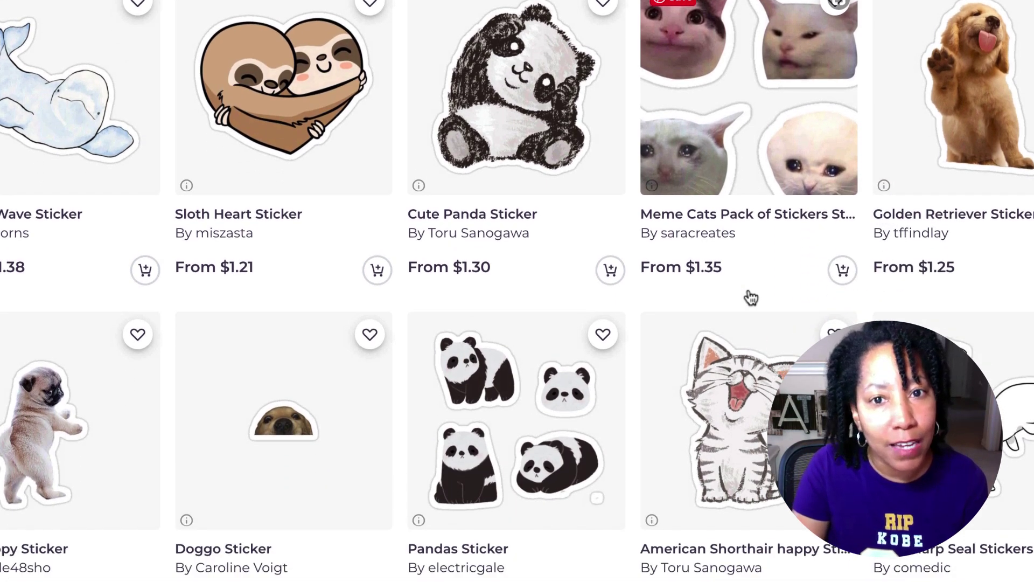
pyautogui.scroll(-5, 752, 296)
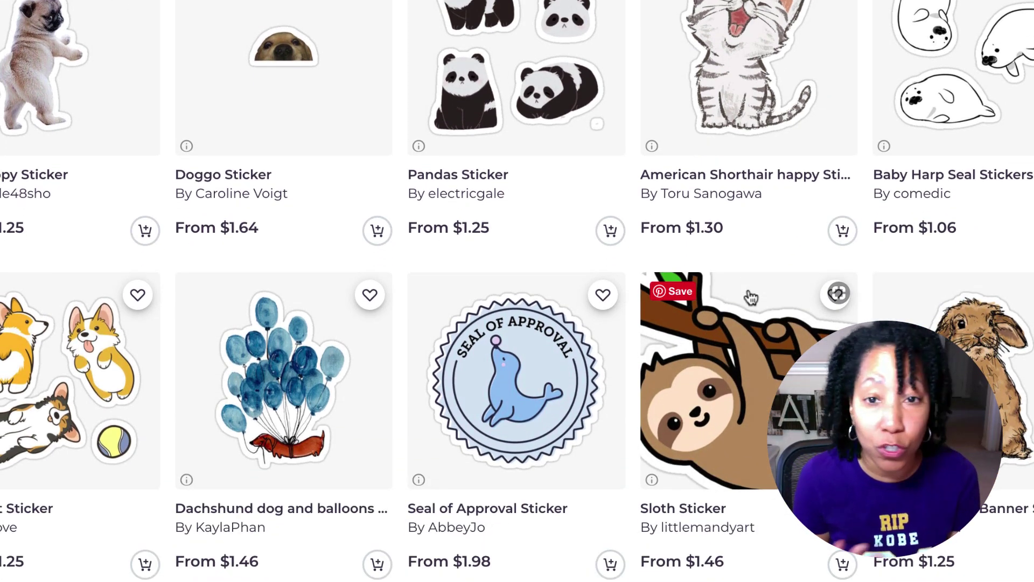
pyautogui.scroll(-4, 751, 297)
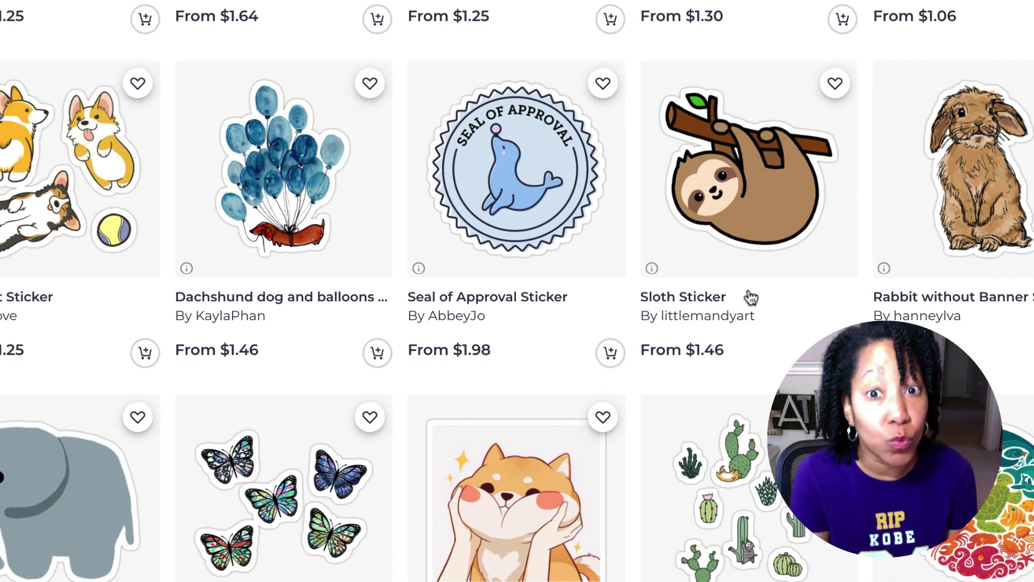
pyautogui.scroll(-8, 750, 297)
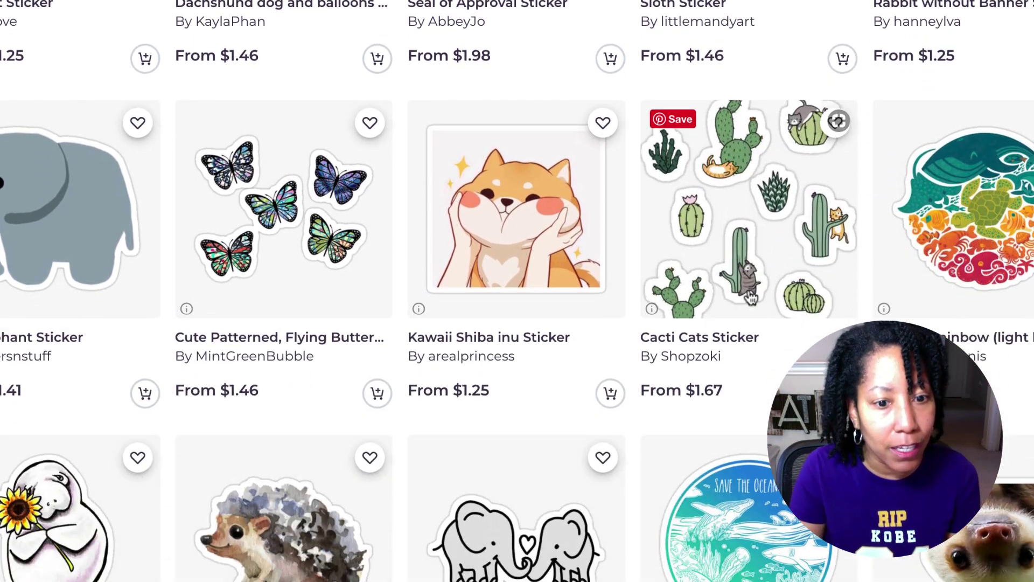